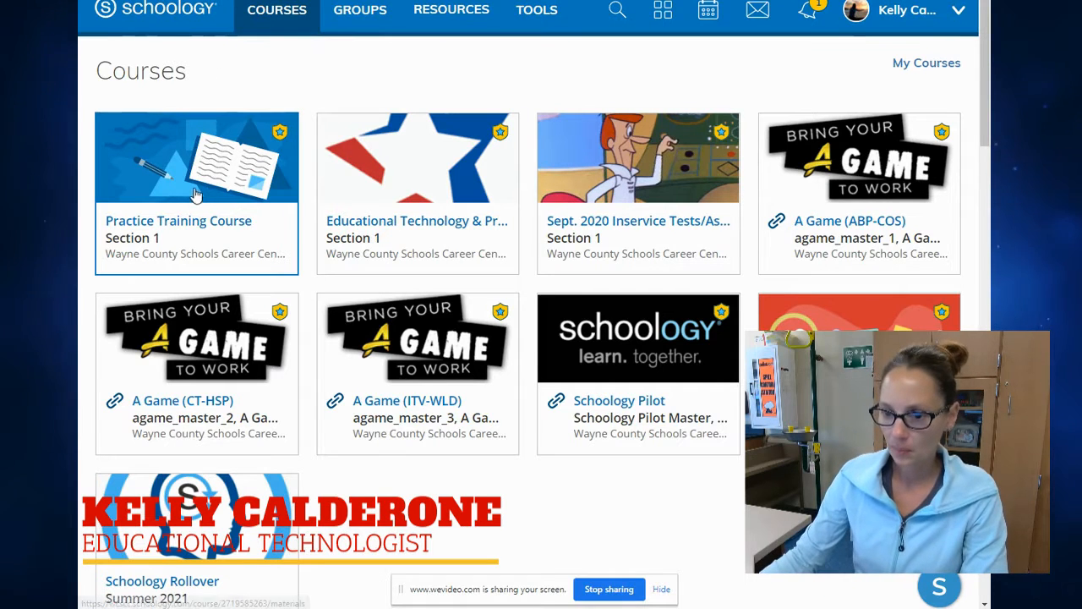
# Open the Practice Training Course and bring up its Chapter 10 Homework assignment for editing
pyautogui.click(235, 181)
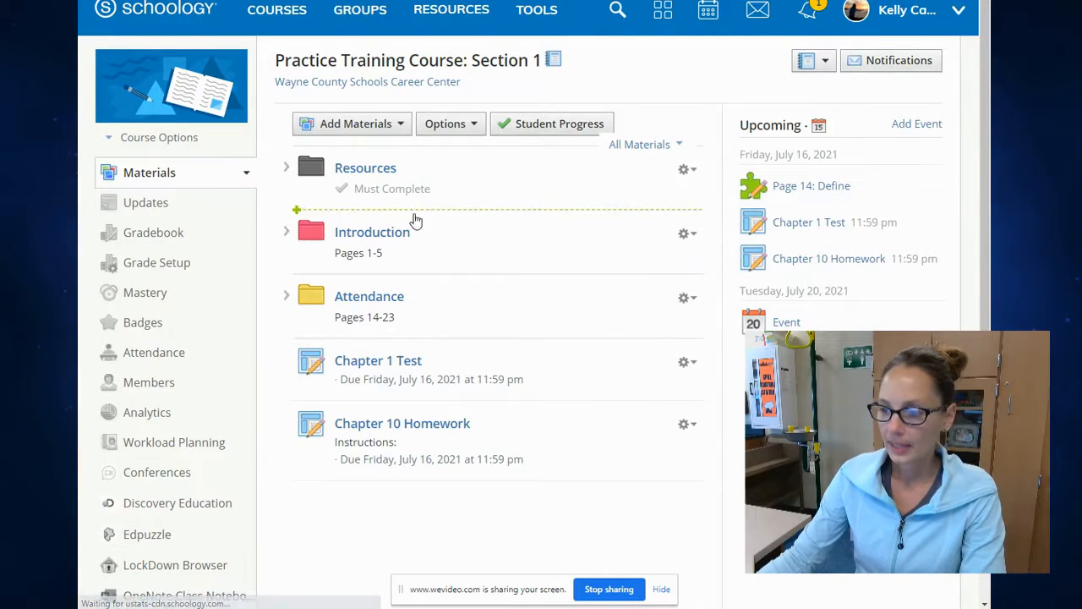
pyautogui.scroll(-3, 410, 254)
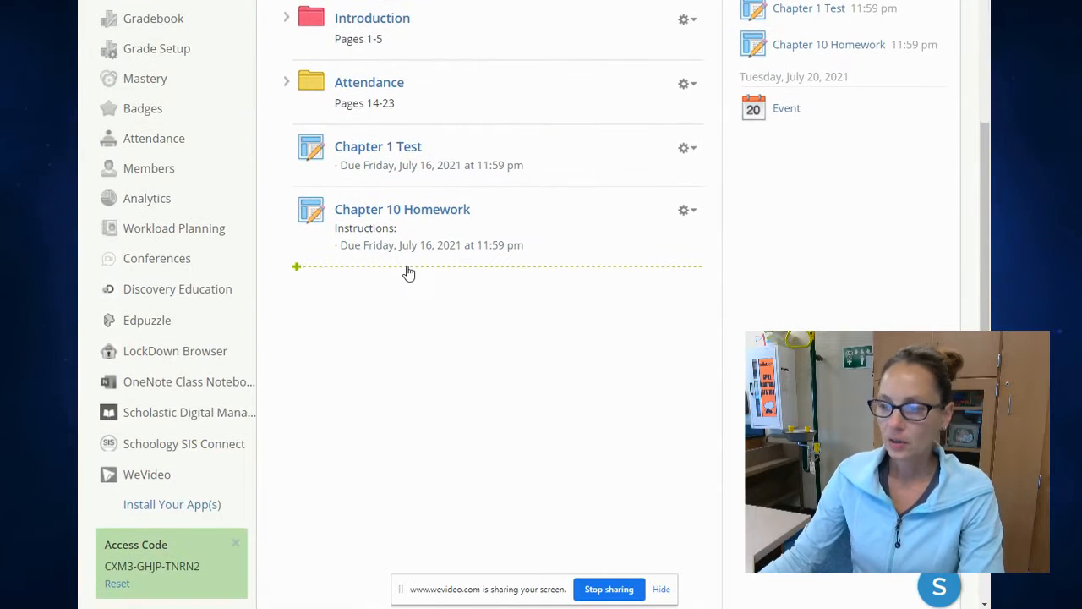
pyautogui.click(388, 210)
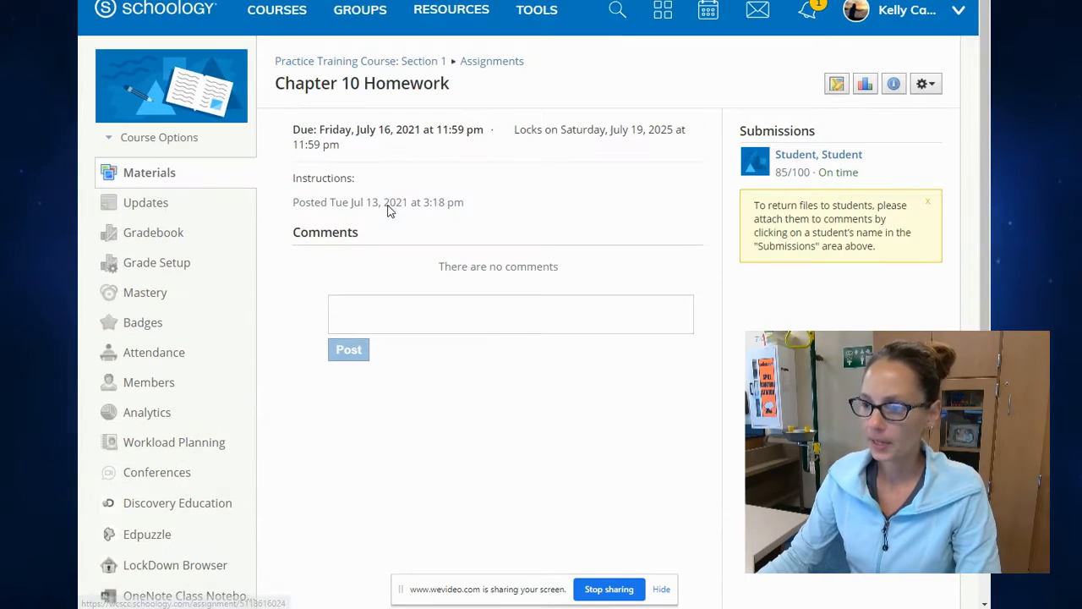
pyautogui.click(929, 84)
pyautogui.click(908, 111)
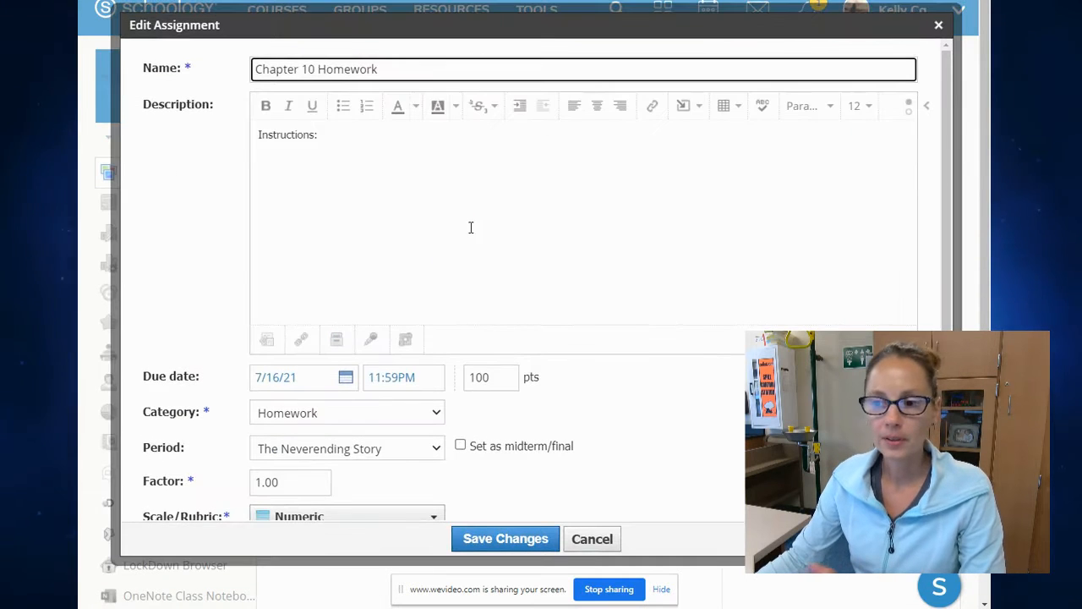
# Enable individual assigning for Chapter 10 Homework, assign it to the course member whose name starts with "da", and save the changes
pyautogui.scroll(-5, 420, 250)
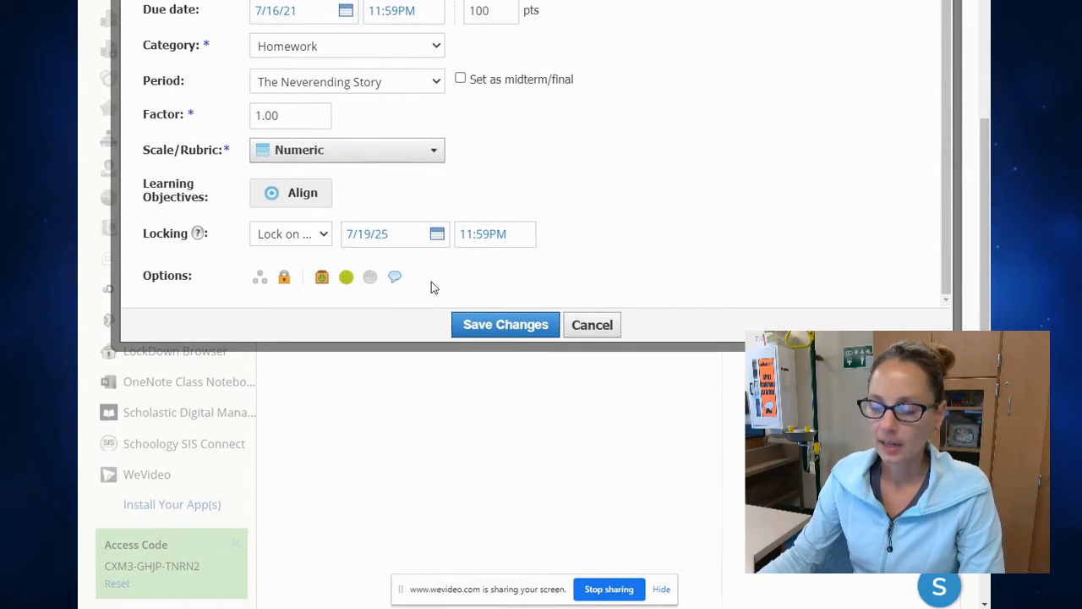
pyautogui.click(257, 285)
pyautogui.scroll(-1, 564, 287)
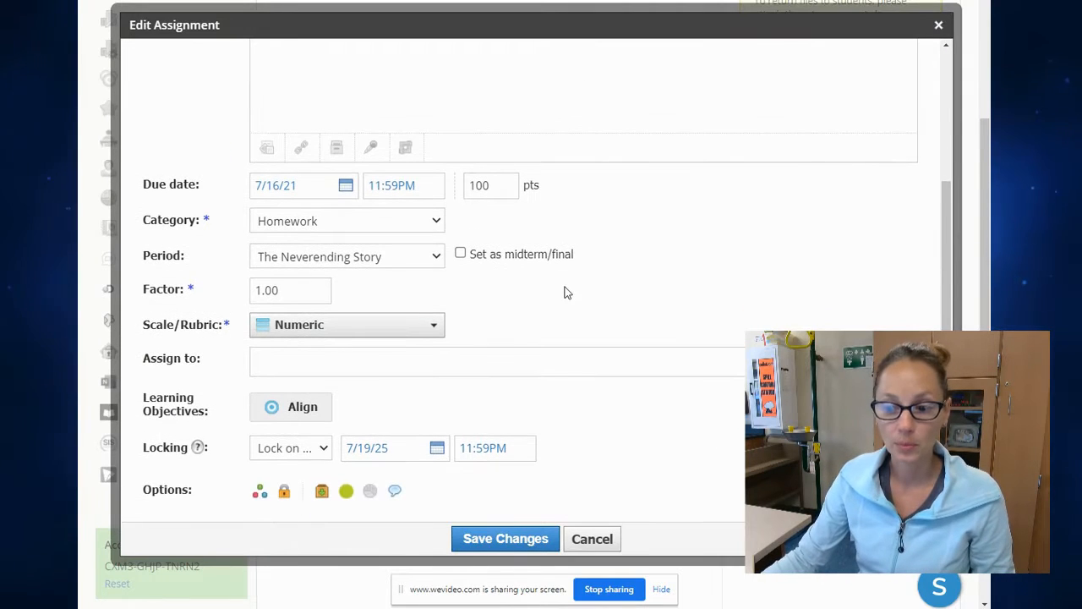
pyautogui.scroll(-3, 565, 289)
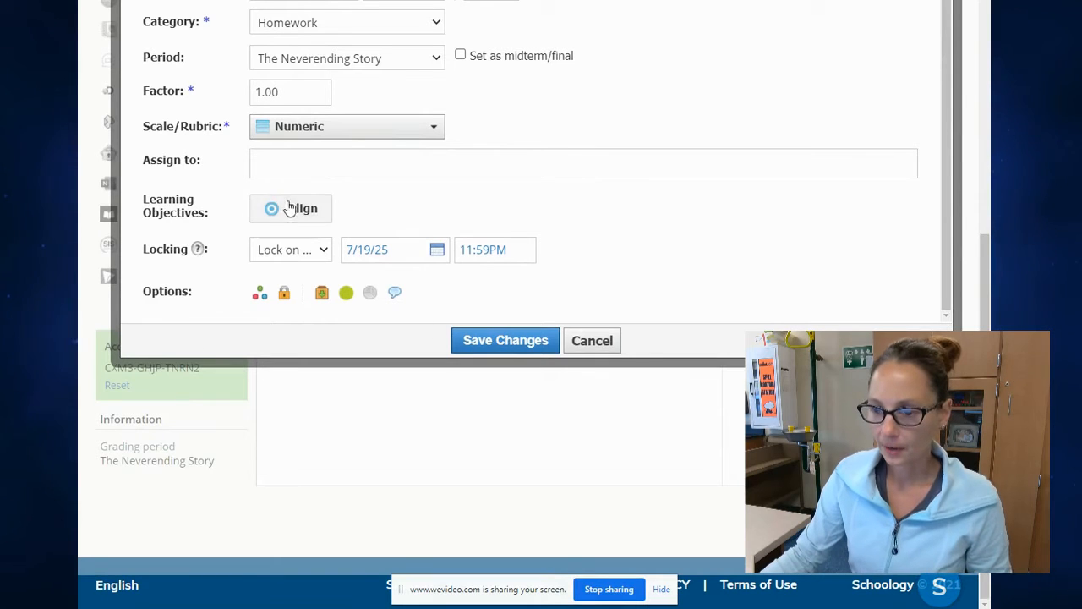
pyautogui.moveTo(201, 161)
pyautogui.mouseDown()
pyautogui.moveTo(155, 162)
pyautogui.moveTo(190, 171)
pyautogui.mouseUp()
pyautogui.click(302, 168)
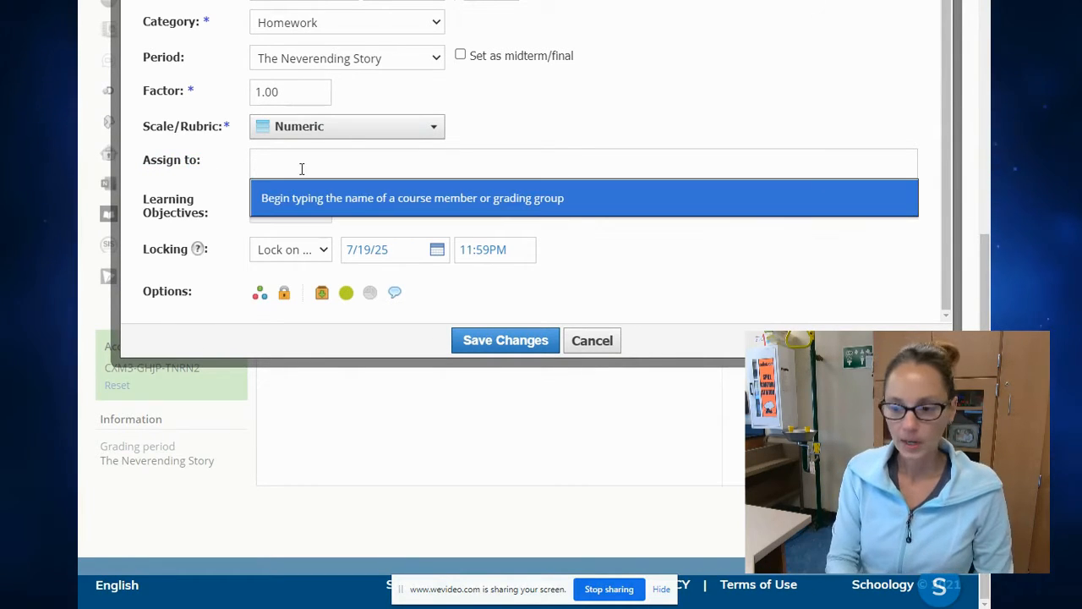
pyautogui.write('da')
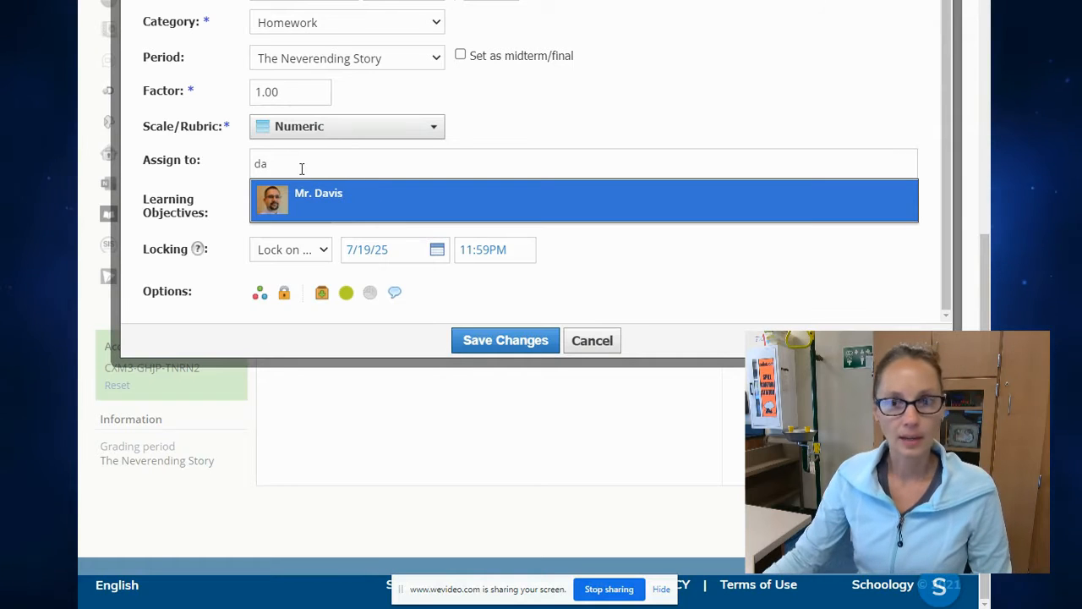
pyautogui.click(317, 201)
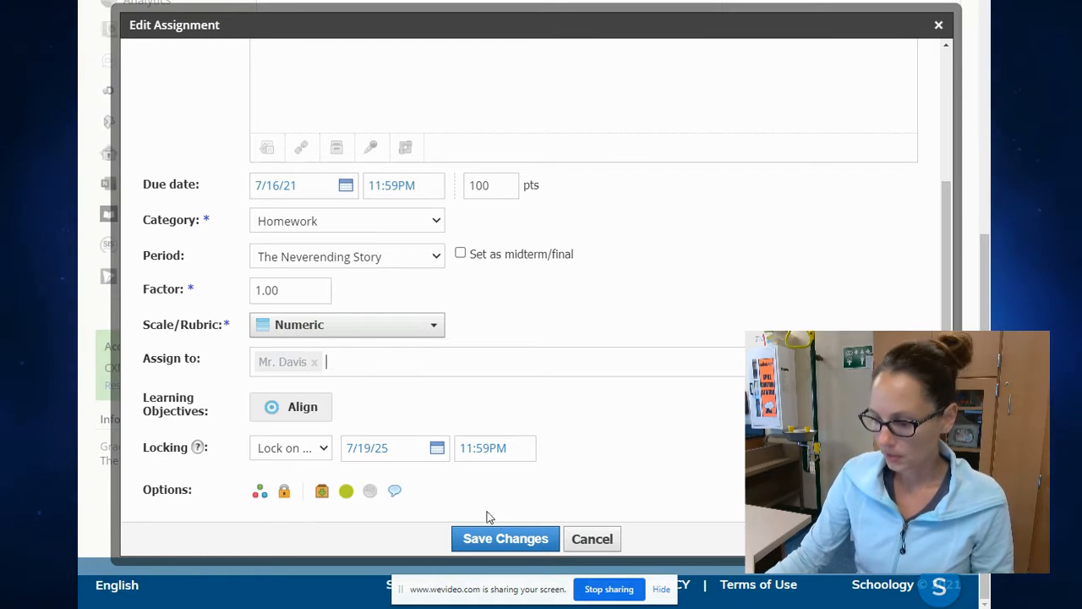
pyautogui.click(512, 540)
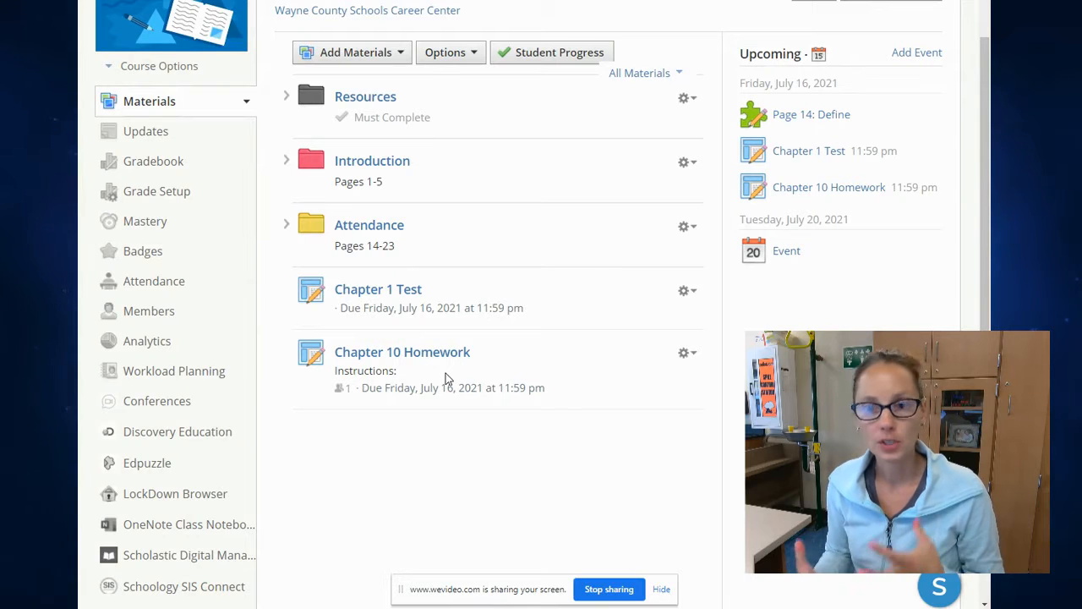
# In the course's member list, create a grading group named IEP containing only the sample student account
pyautogui.scroll(-4, 448, 378)
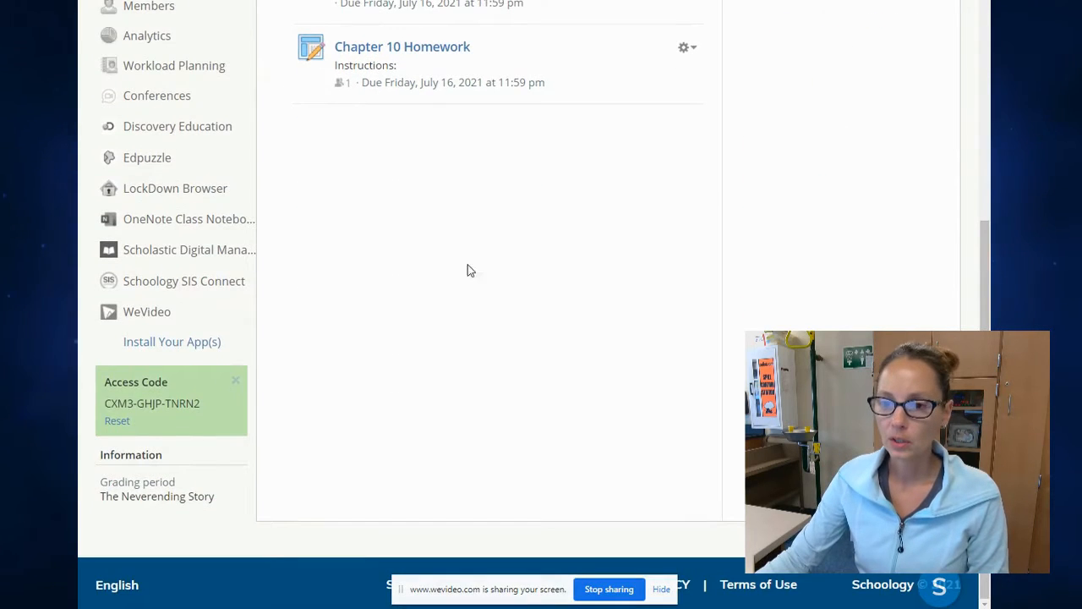
pyautogui.scroll(1, 363, 270)
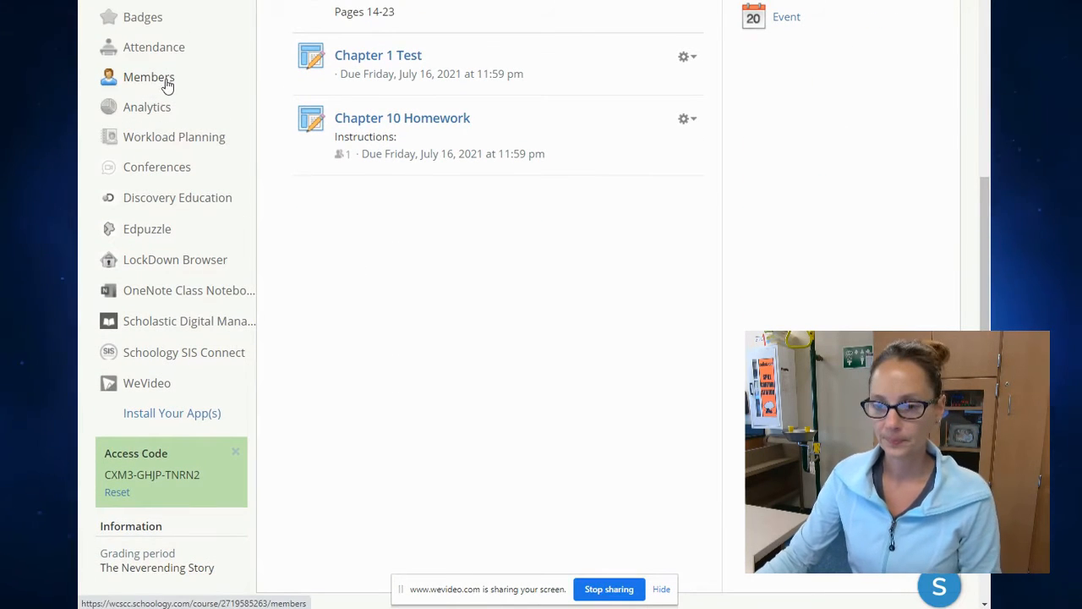
pyautogui.click(168, 82)
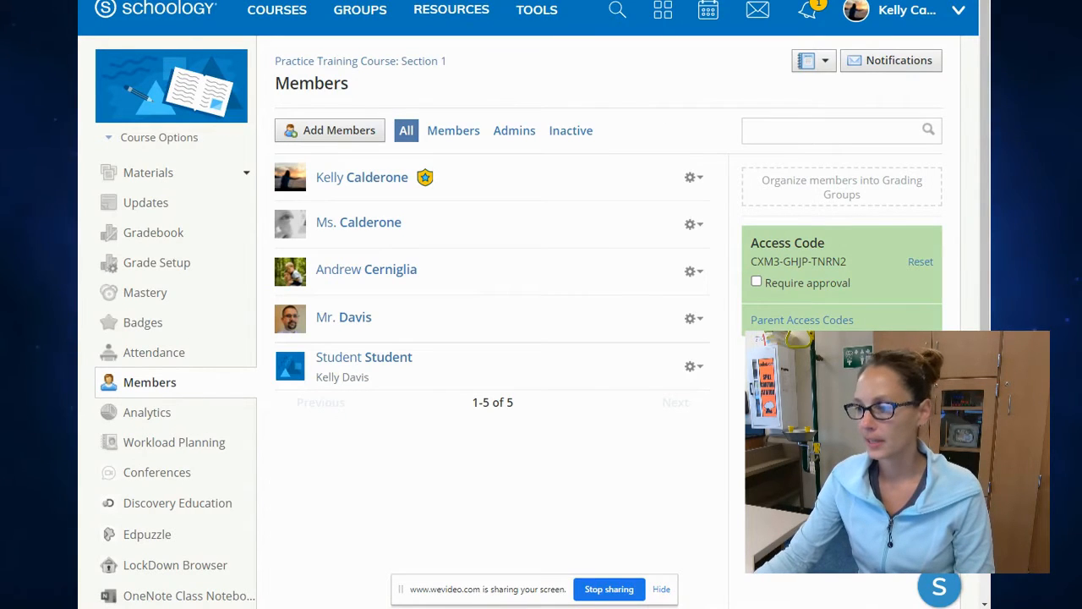
pyautogui.click(842, 193)
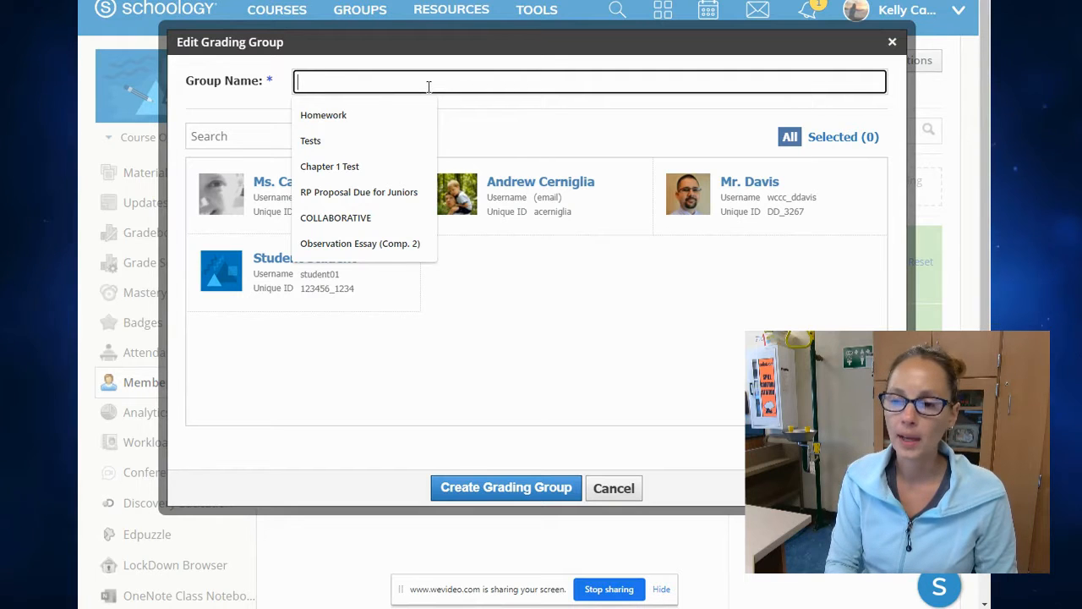
pyautogui.write('IEP')
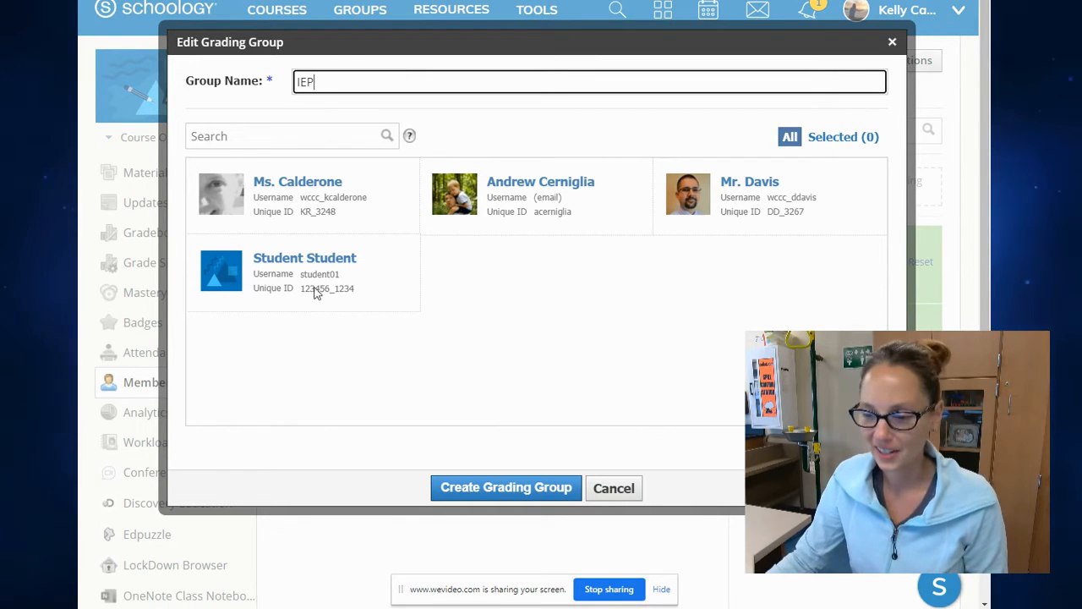
pyautogui.click(345, 291)
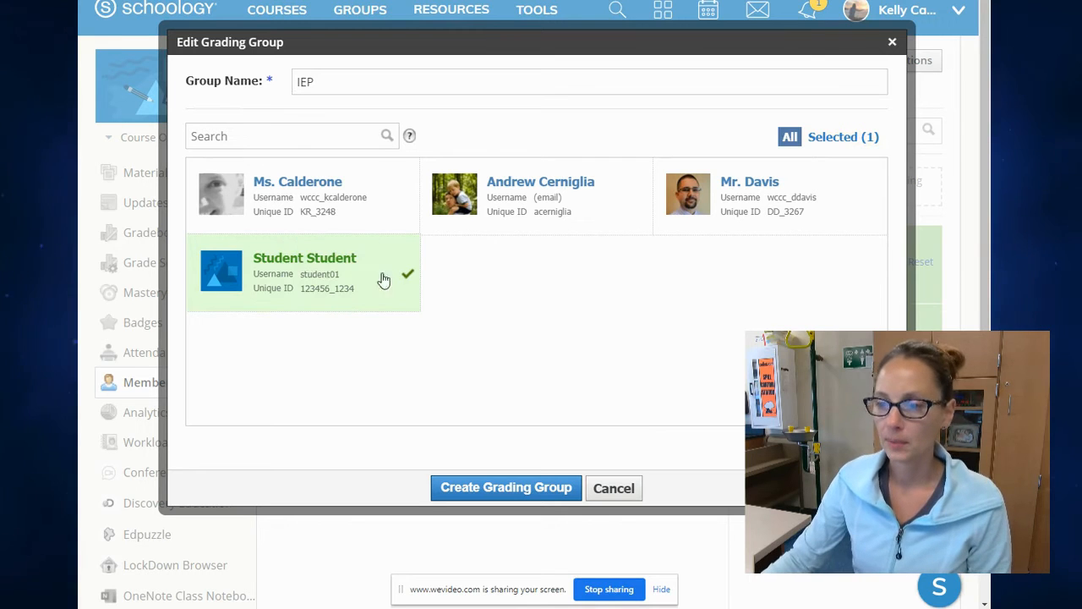
pyautogui.click(524, 494)
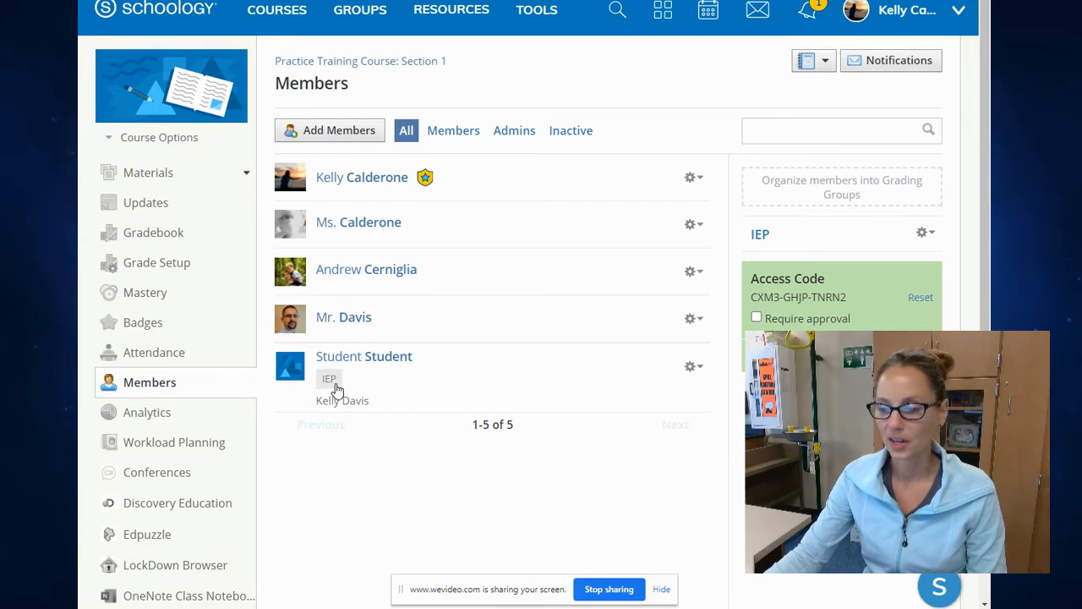
# Create a grading group named Everyone Else containing the three members who are not in the IEP group
pyautogui.click(819, 201)
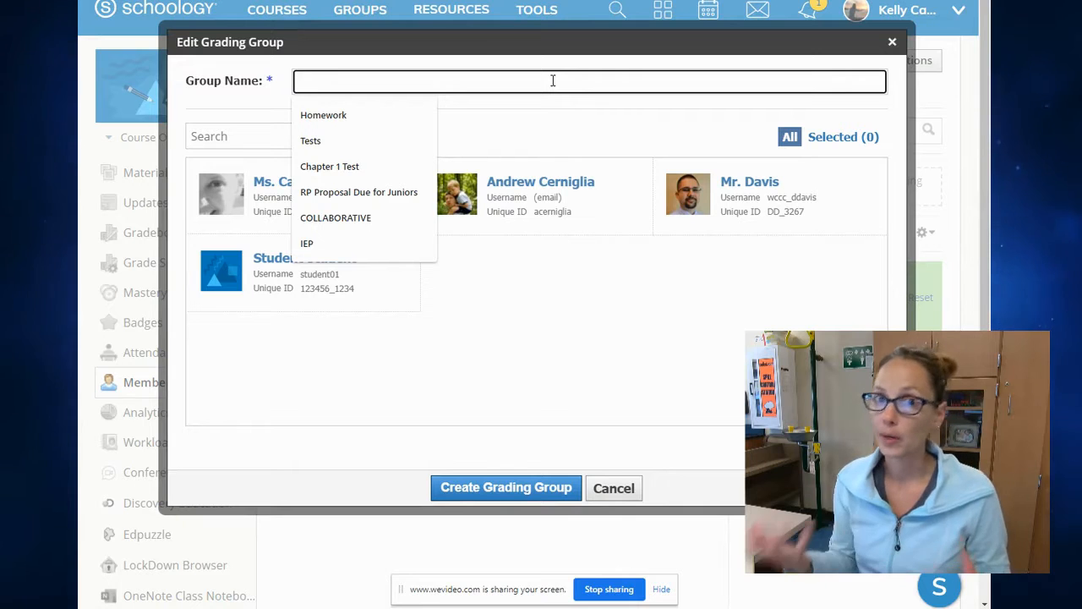
pyautogui.write('Everyone Else')
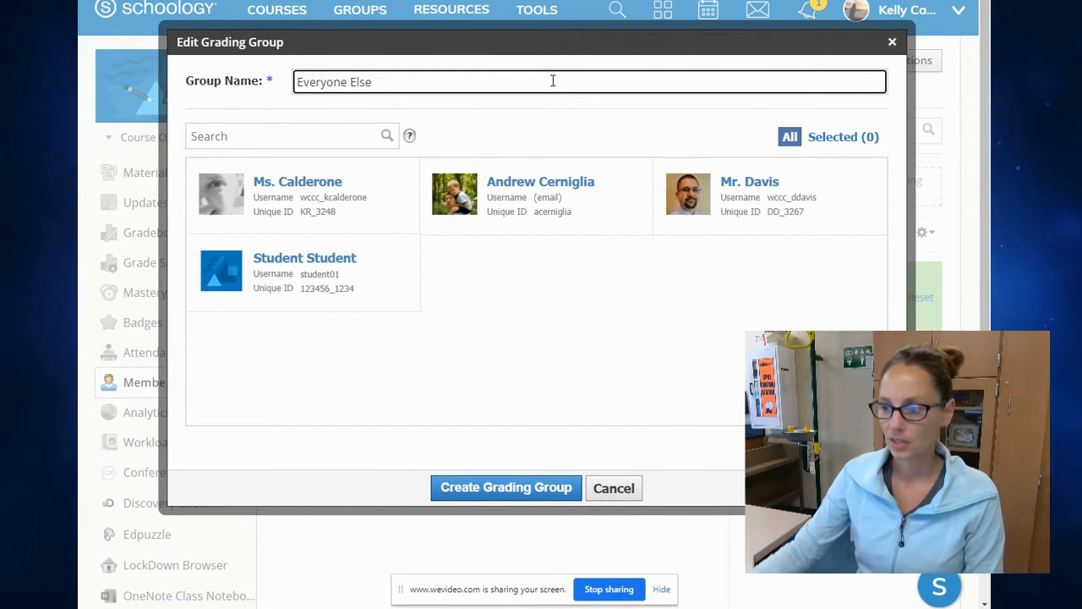
pyautogui.click(821, 223)
pyautogui.click(562, 218)
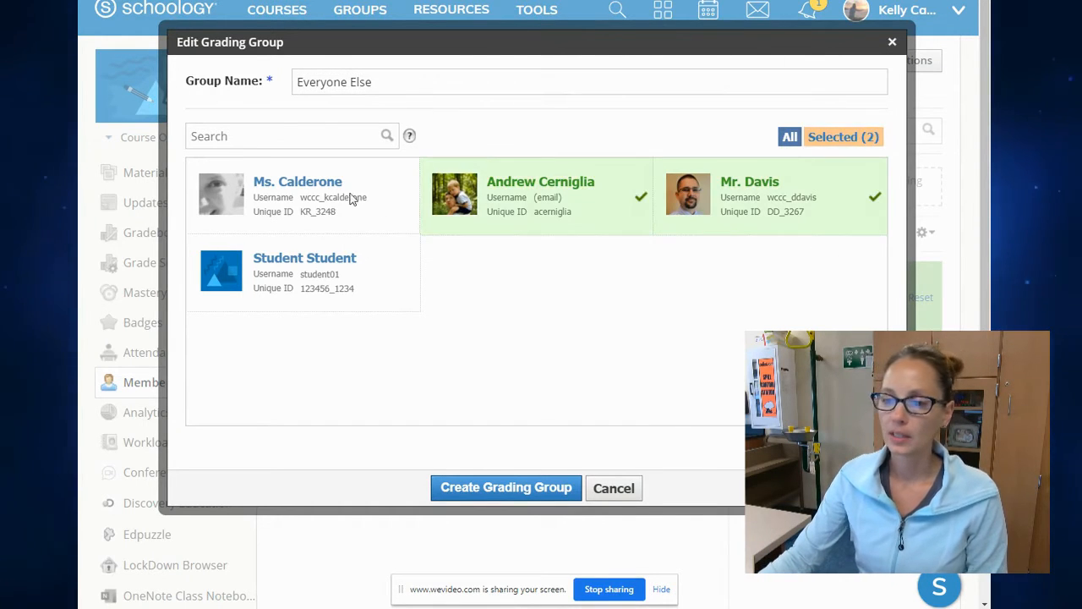
pyautogui.click(331, 197)
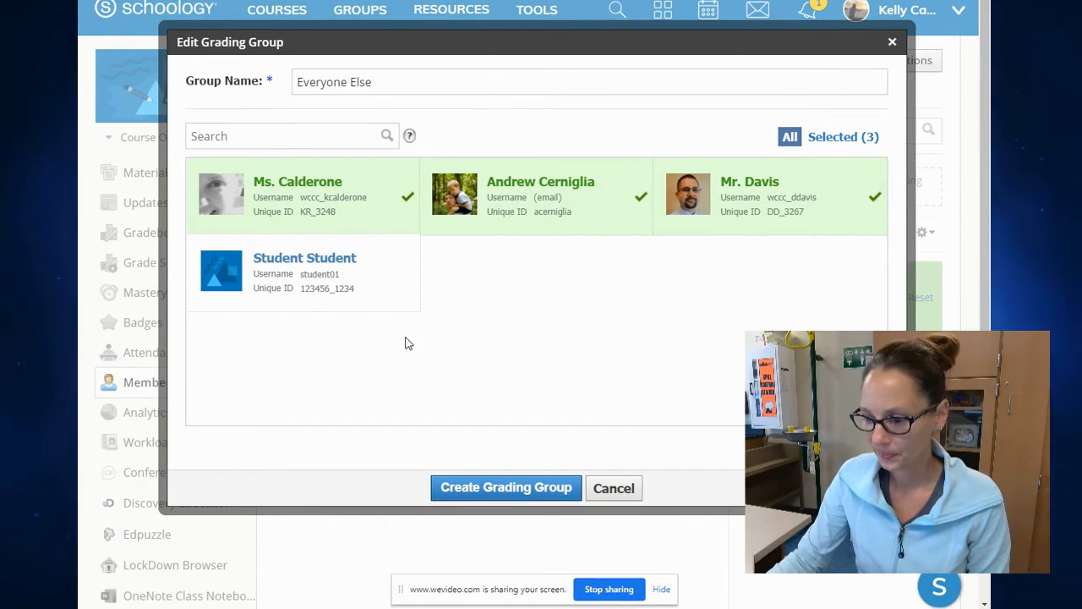
pyautogui.click(527, 488)
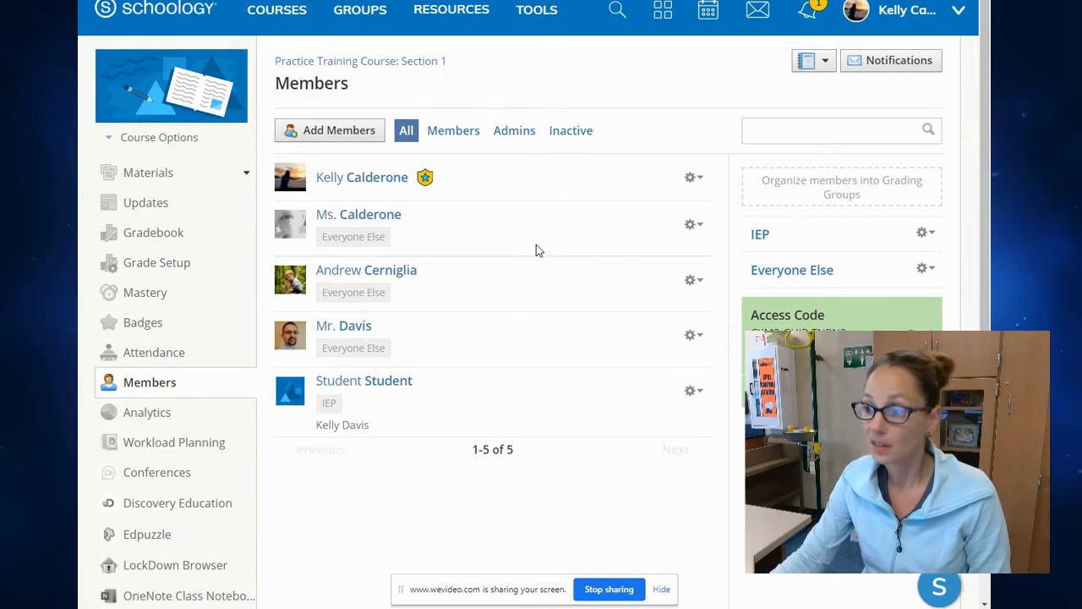
# Create a grading group named Red Team containing the second and third members offered for selection
pyautogui.click(803, 191)
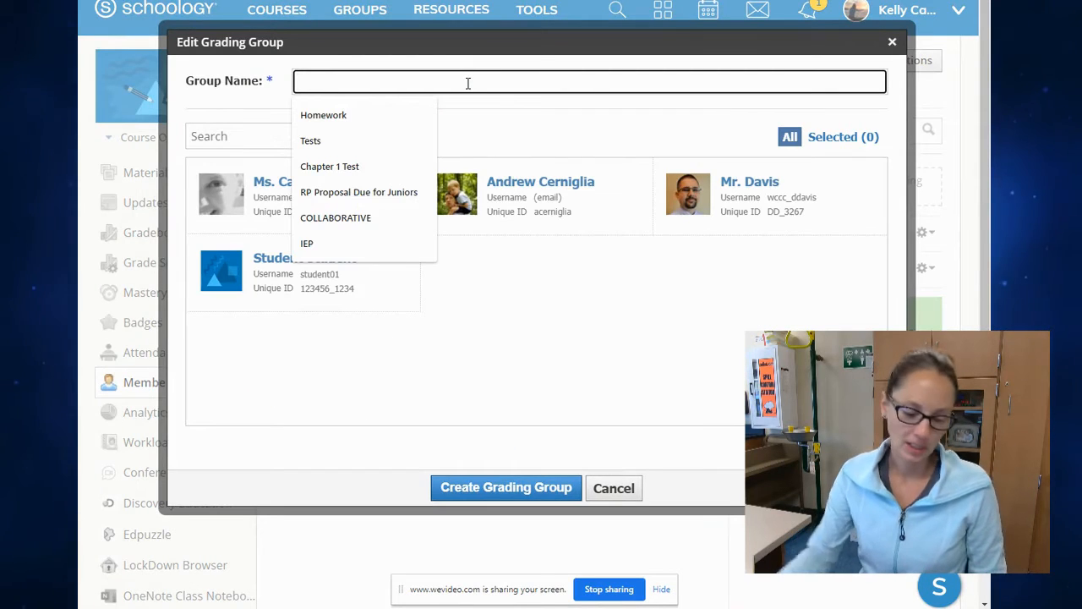
pyautogui.write('Red Team')
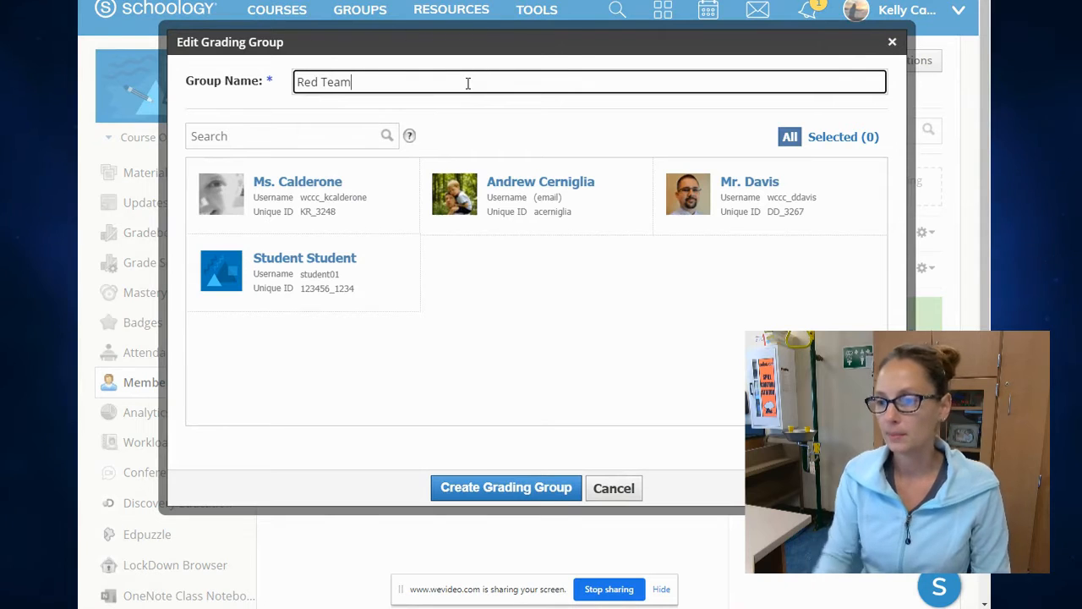
pyautogui.click(545, 195)
pyautogui.click(736, 211)
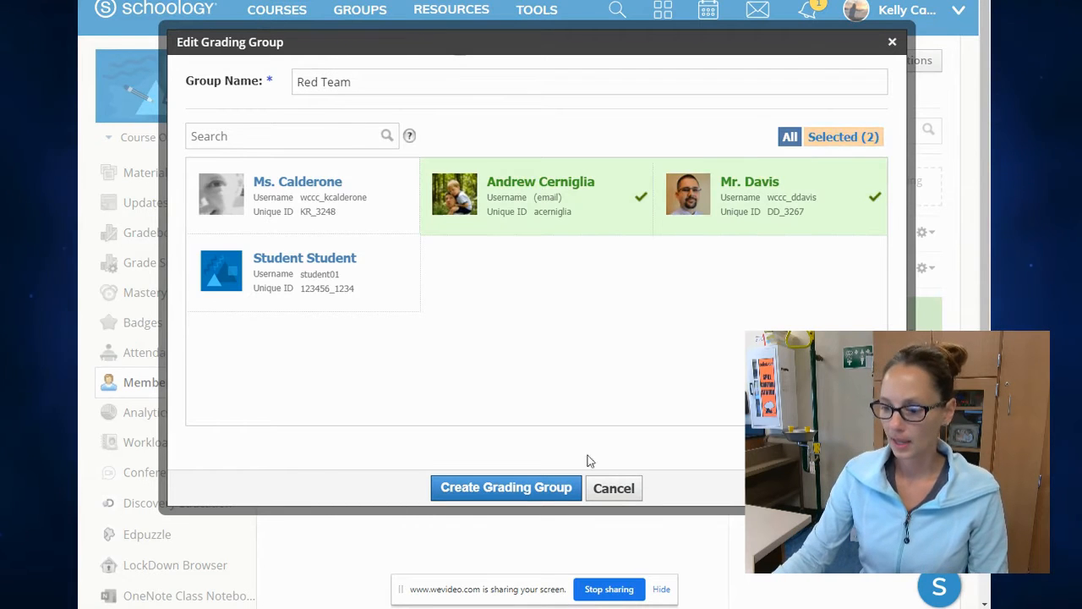
pyautogui.click(561, 495)
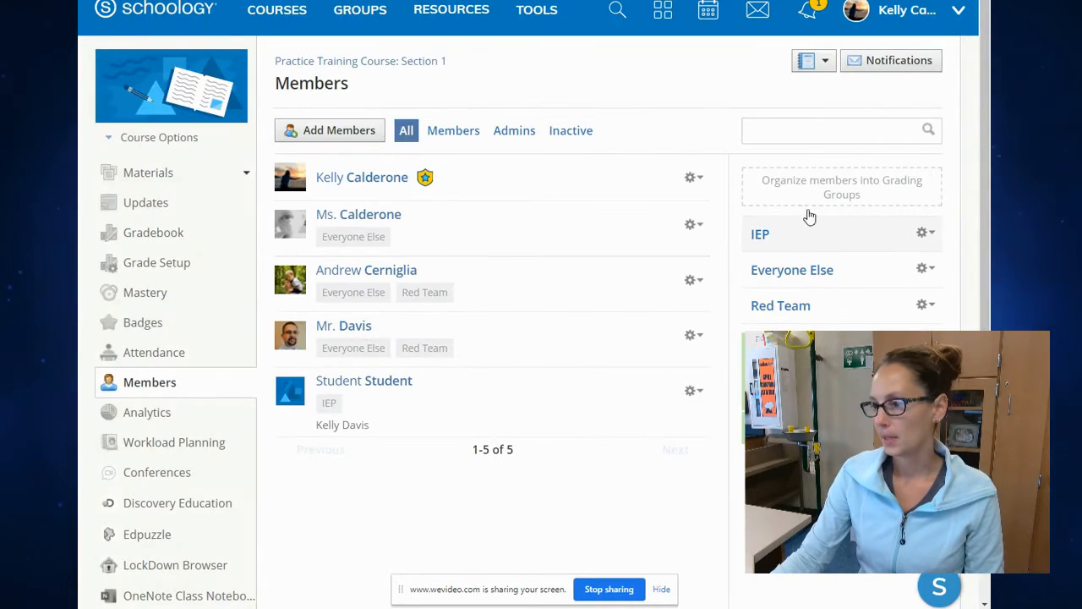
# Create a grading group named Blue Team containing the sample student and the other member not in Red Team
pyautogui.click(803, 136)
pyautogui.write('Bl')
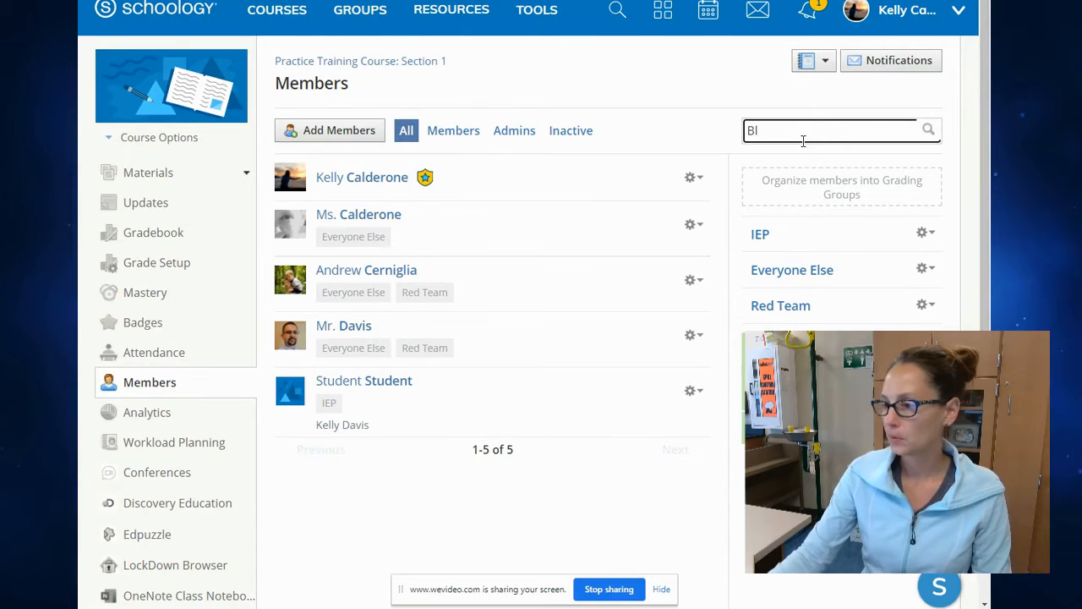
pyautogui.click(824, 186)
pyautogui.write('B')
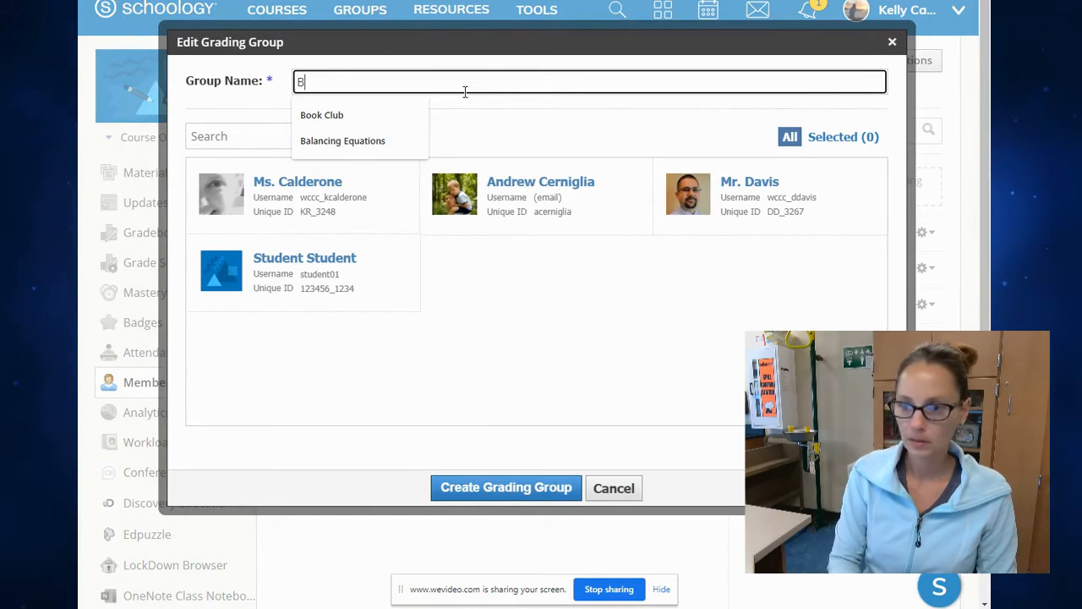
pyautogui.write('lue Team')
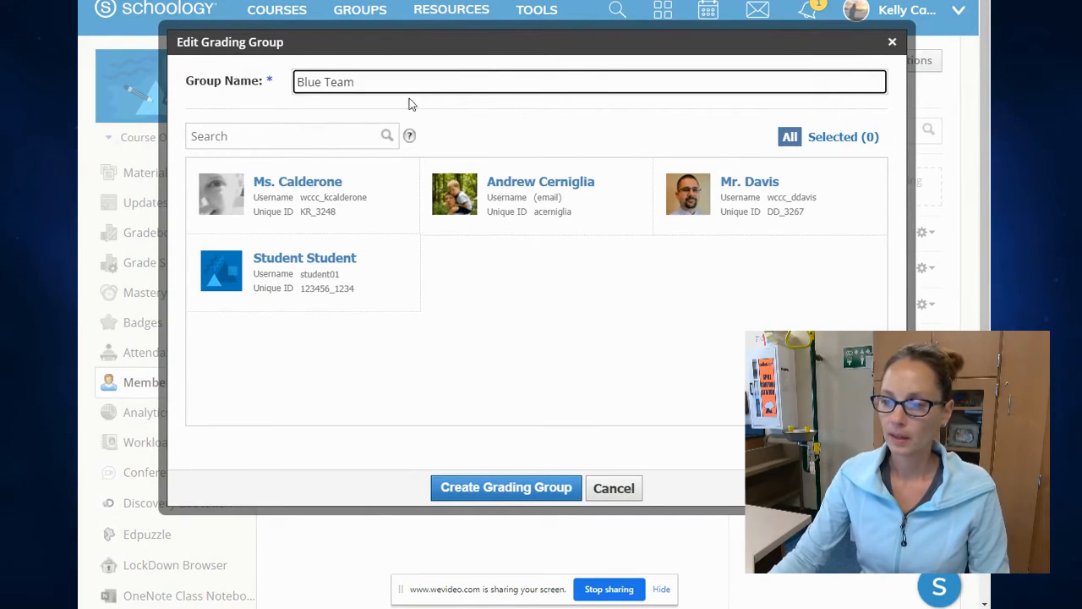
pyautogui.click(335, 276)
pyautogui.click(346, 198)
pyautogui.click(502, 487)
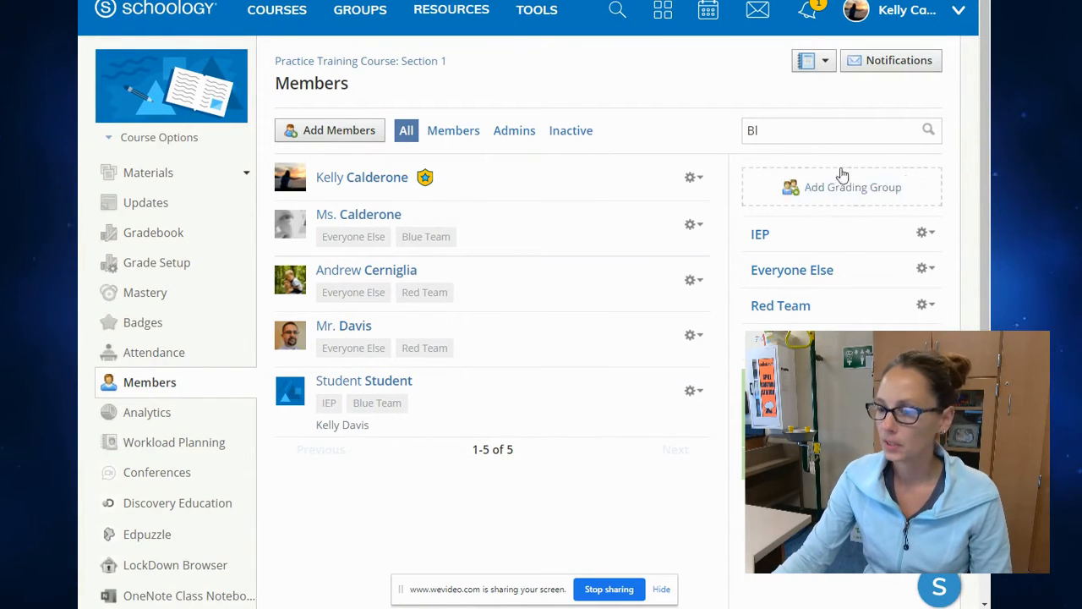
# Open the Chapter 1 Test assignment in the course materials for editing and turn on individual assigning
pyautogui.click(167, 176)
pyautogui.scroll(-2, 372, 239)
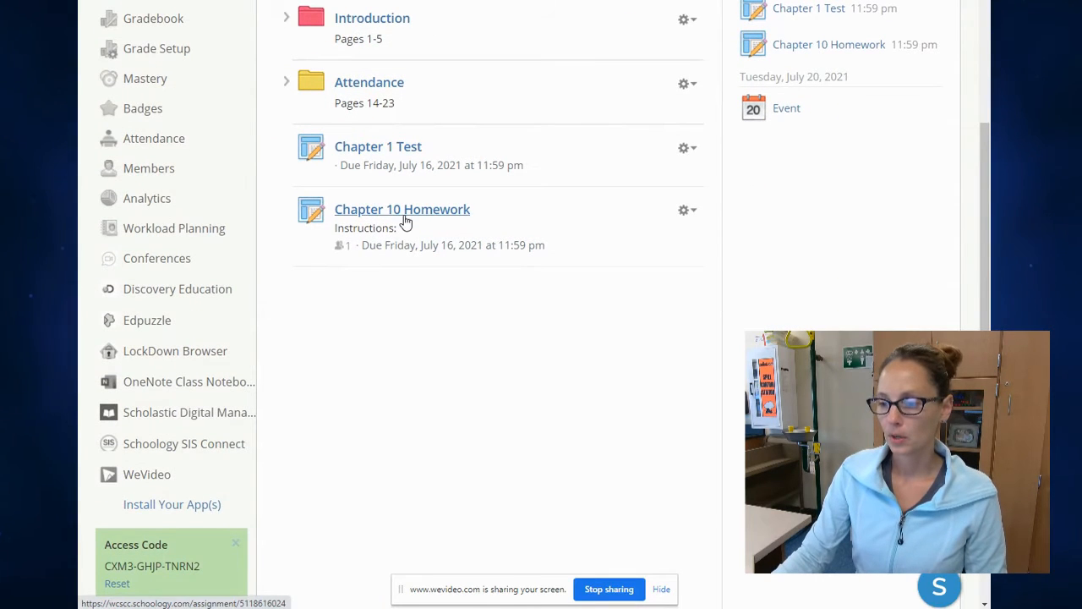
pyautogui.click(683, 159)
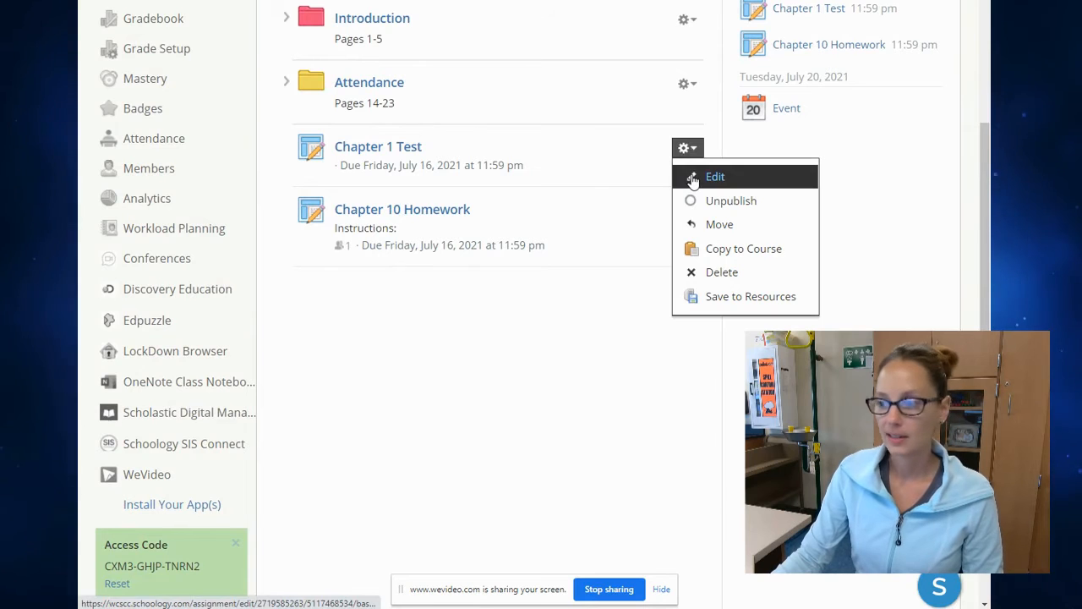
pyautogui.click(691, 174)
pyautogui.scroll(-3, 258, 313)
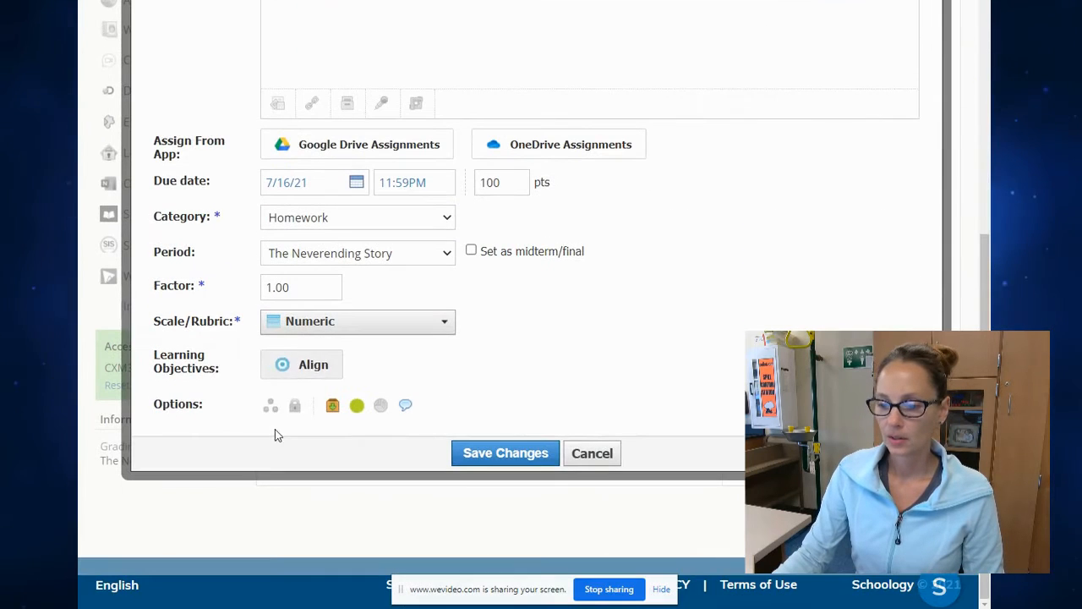
pyautogui.click(270, 409)
pyautogui.scroll(-2, 510, 394)
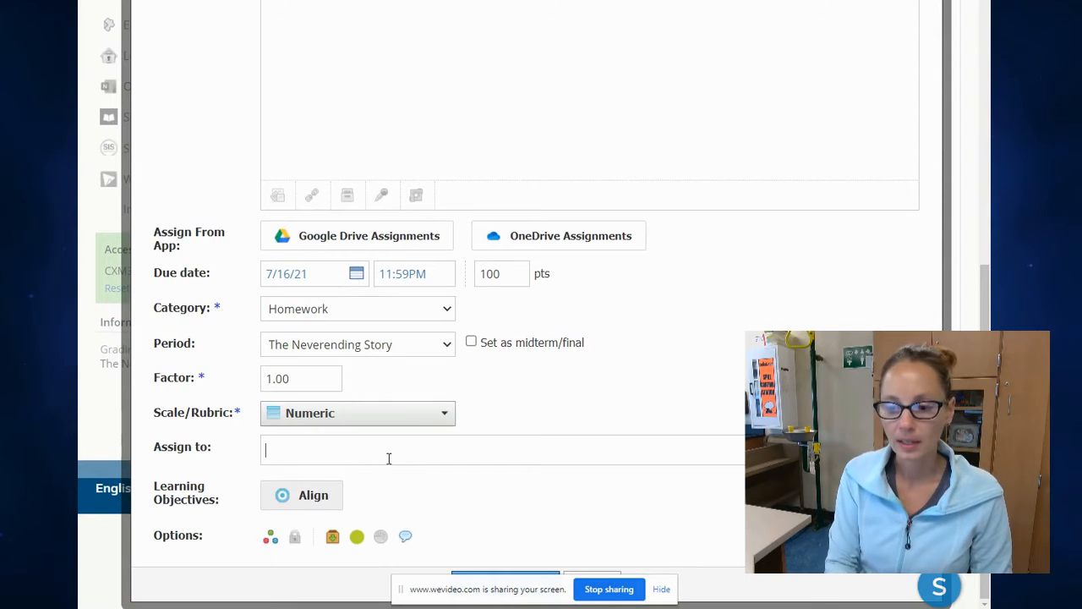
pyautogui.write('ie')
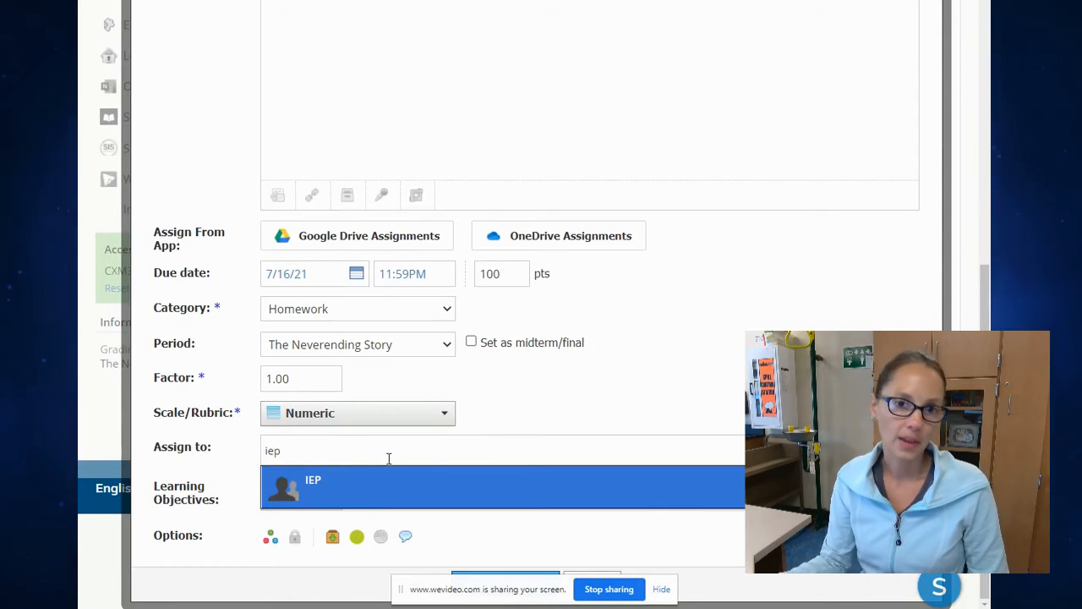
pyautogui.write('p')
pyautogui.press('BackSpace')
pyautogui.press('BackSpace')
pyautogui.press('BackSpace')
# Assign Chapter 1 Test to the Red Team grading group and save the changes
pyautogui.write('red team')
pyautogui.click(353, 485)
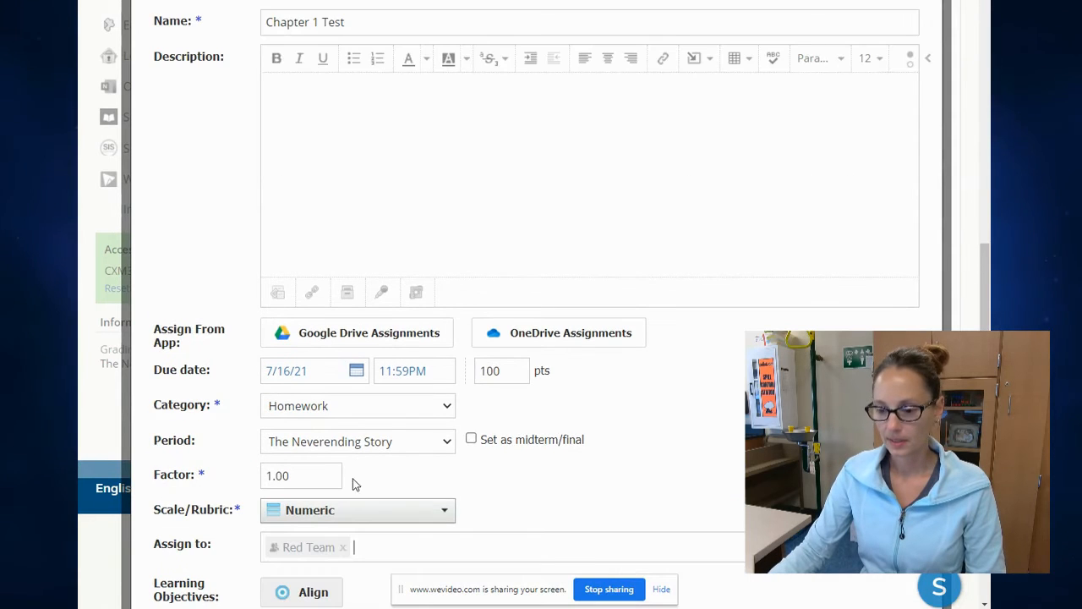
pyautogui.scroll(-2, 616, 544)
pyautogui.moveTo(406, 597); pyautogui.dragTo(0, 512)
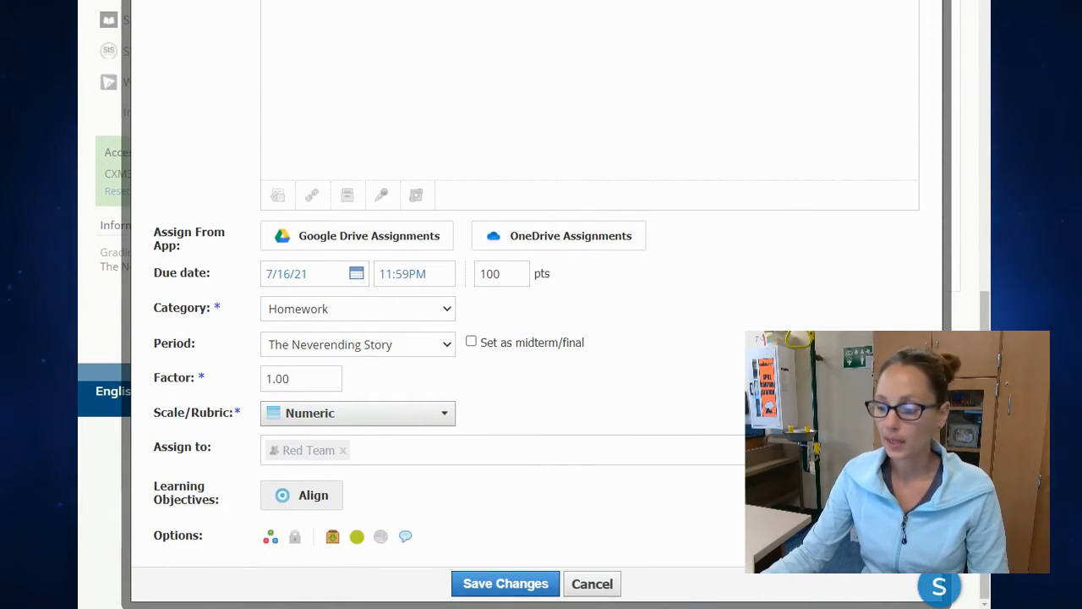
pyautogui.click(514, 583)
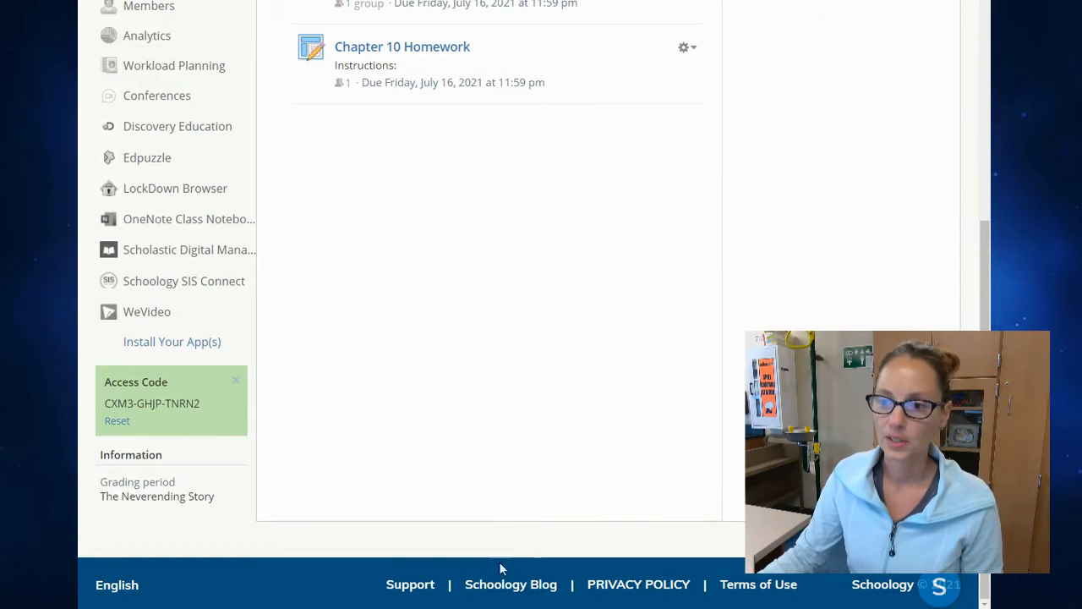
# Save a copy of the Chapter 1 Test assignment to the Home collection in resources, without a folder
pyautogui.scroll(3, 490, 348)
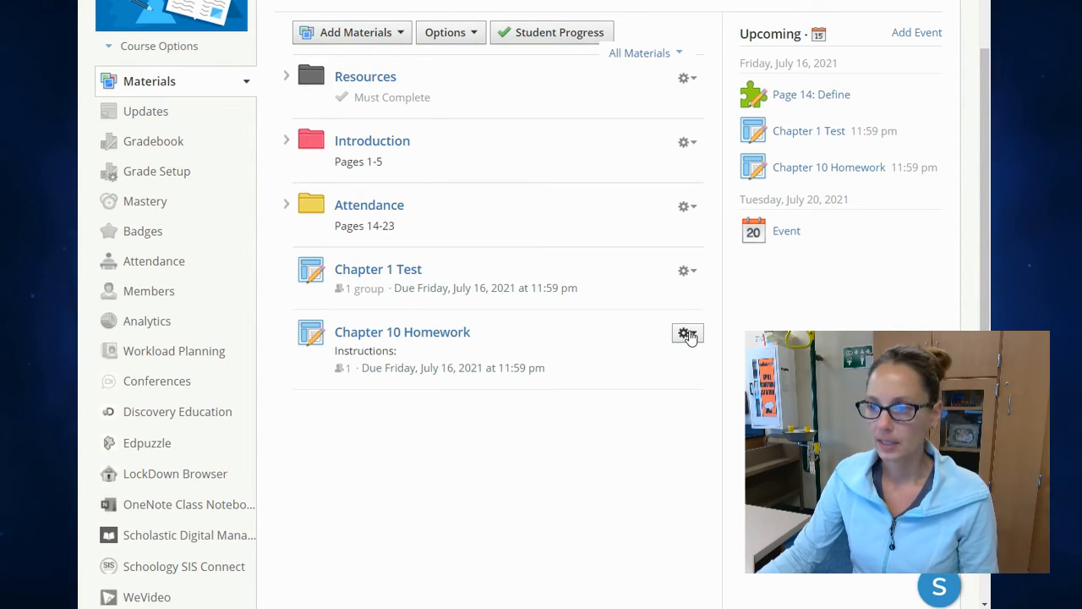
pyautogui.click(686, 278)
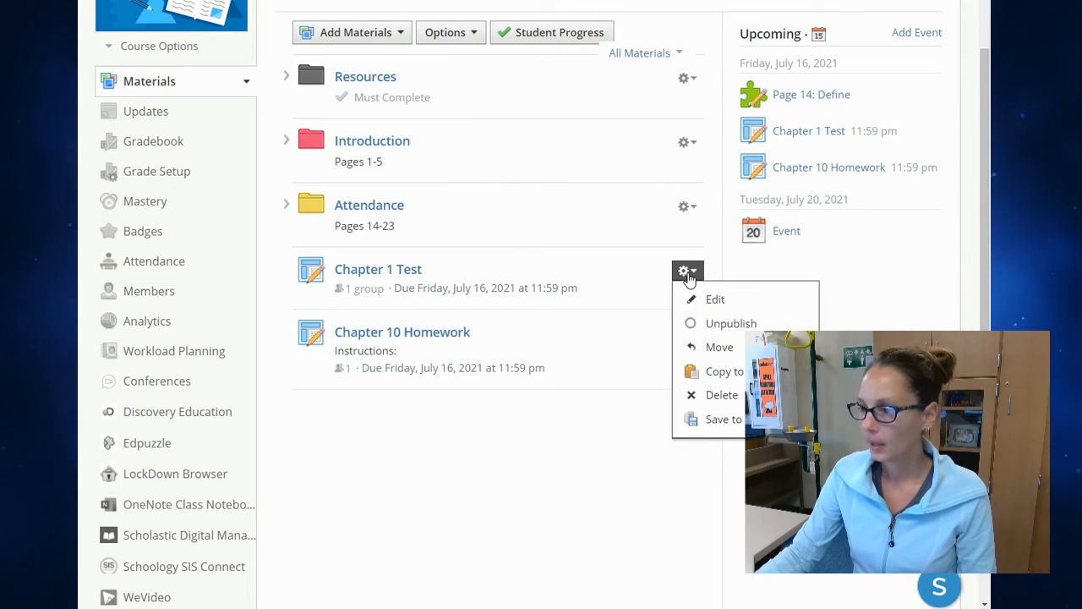
pyautogui.click(723, 419)
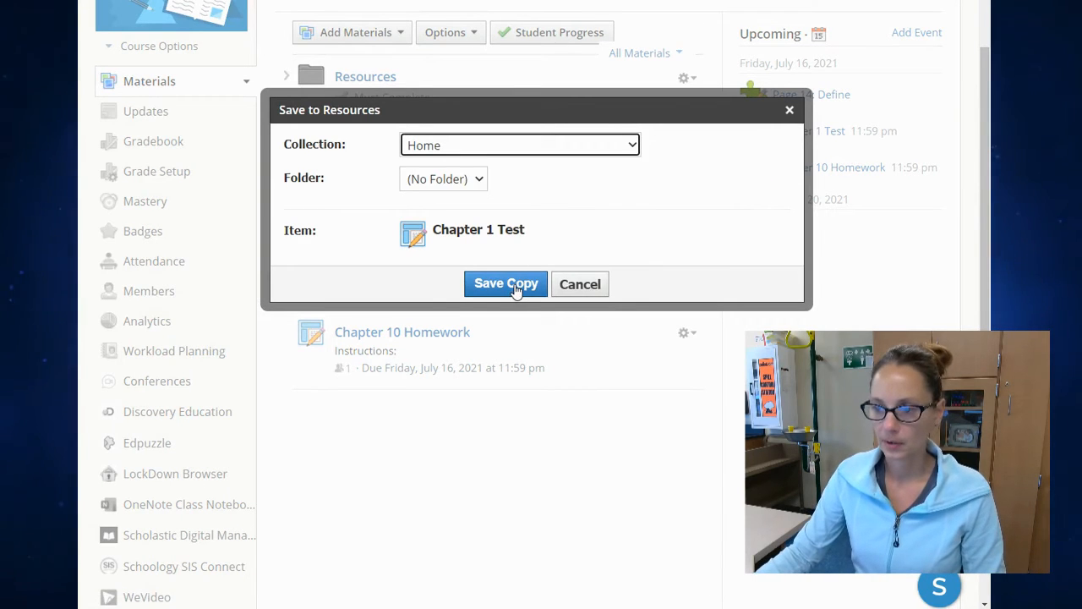
pyautogui.click(470, 181)
pyautogui.click(562, 153)
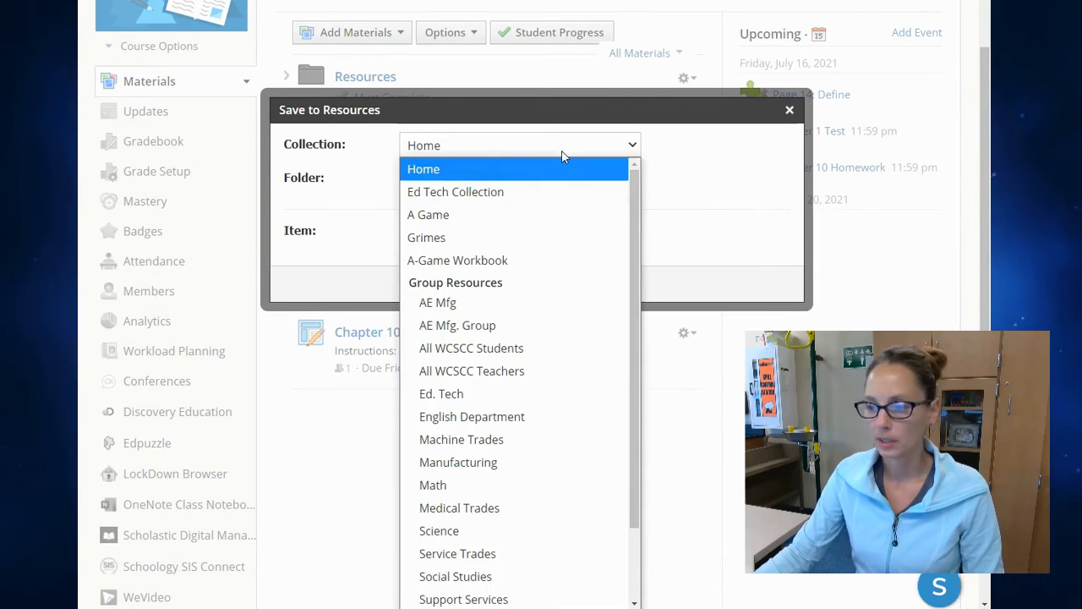
pyautogui.click(660, 169)
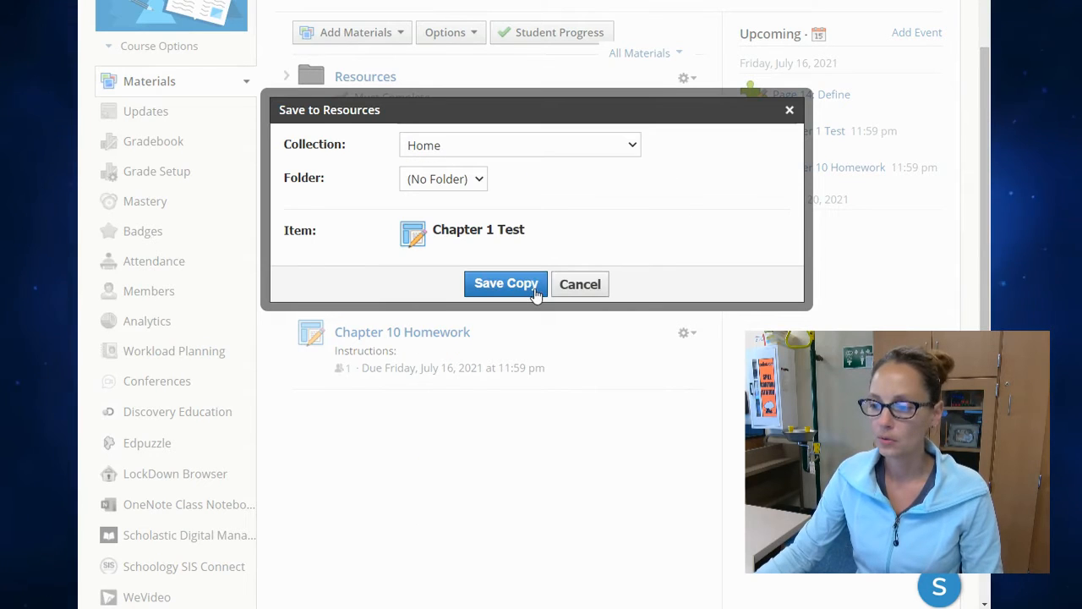
pyautogui.click(505, 284)
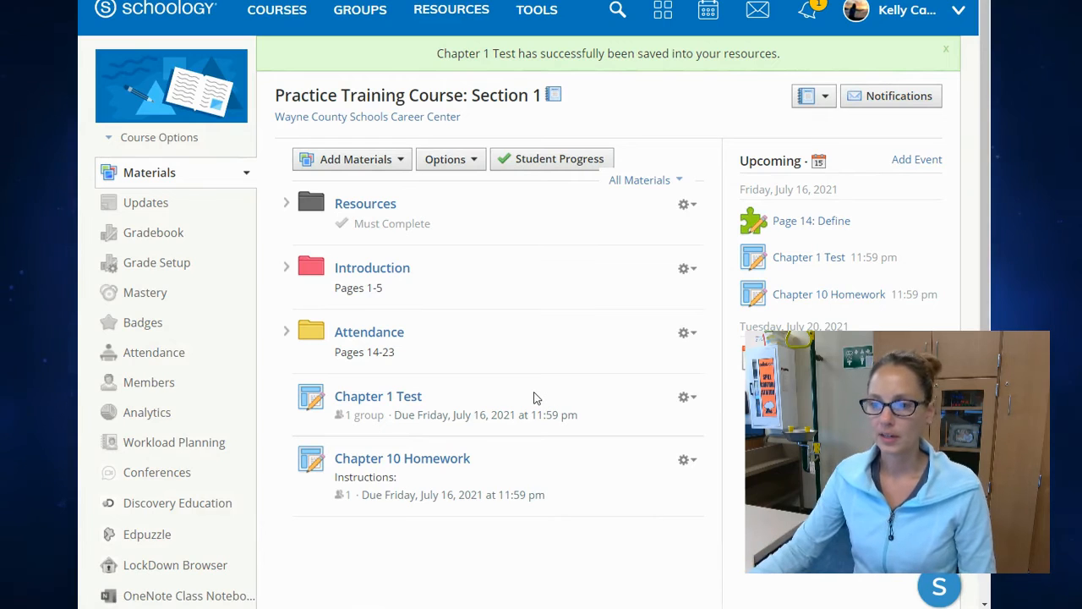
# Import Chapter 1 Test from the Home collection of the personal resources into the course materials
pyautogui.scroll(-2, 541, 363)
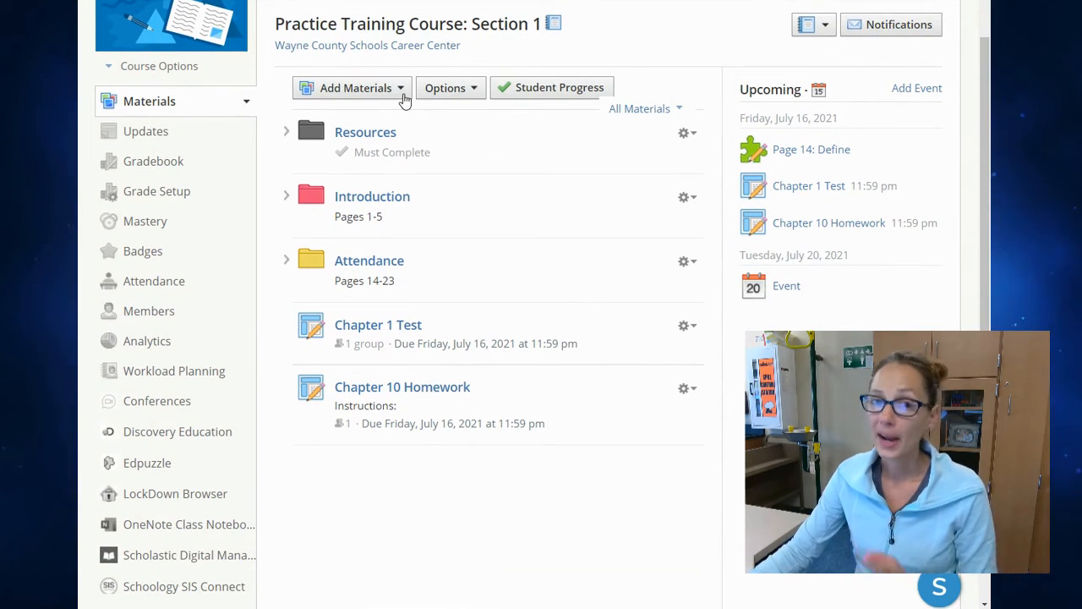
pyautogui.click(404, 100)
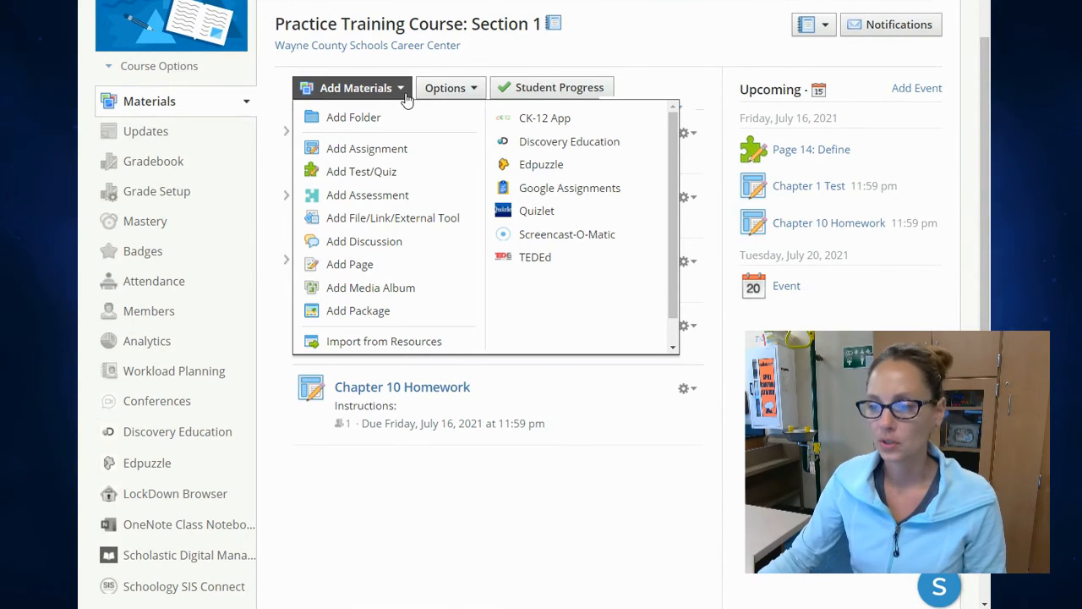
pyautogui.scroll(-1, 406, 100)
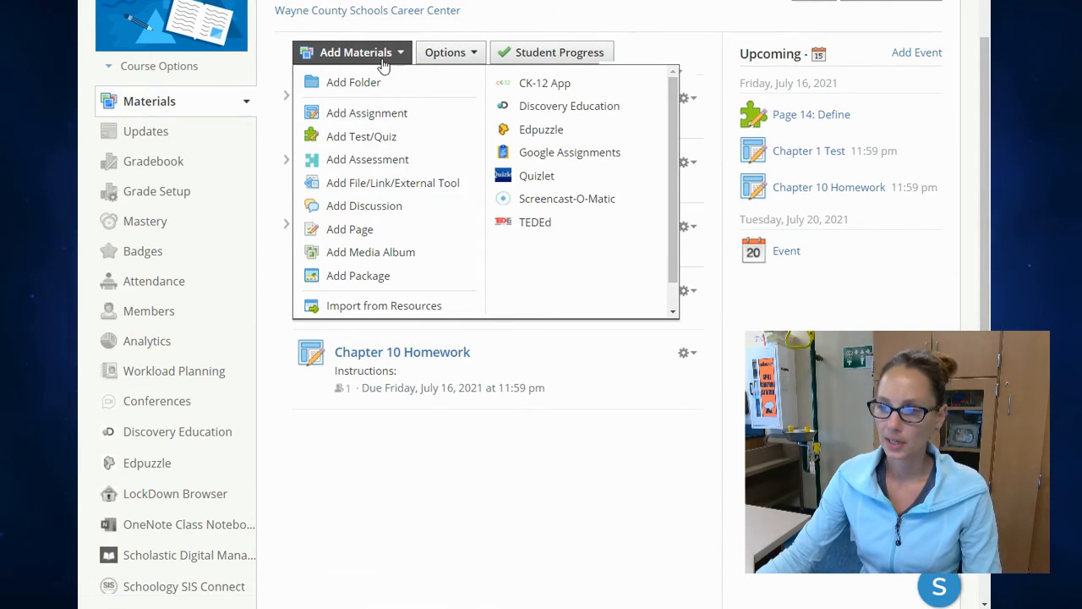
pyautogui.click(389, 306)
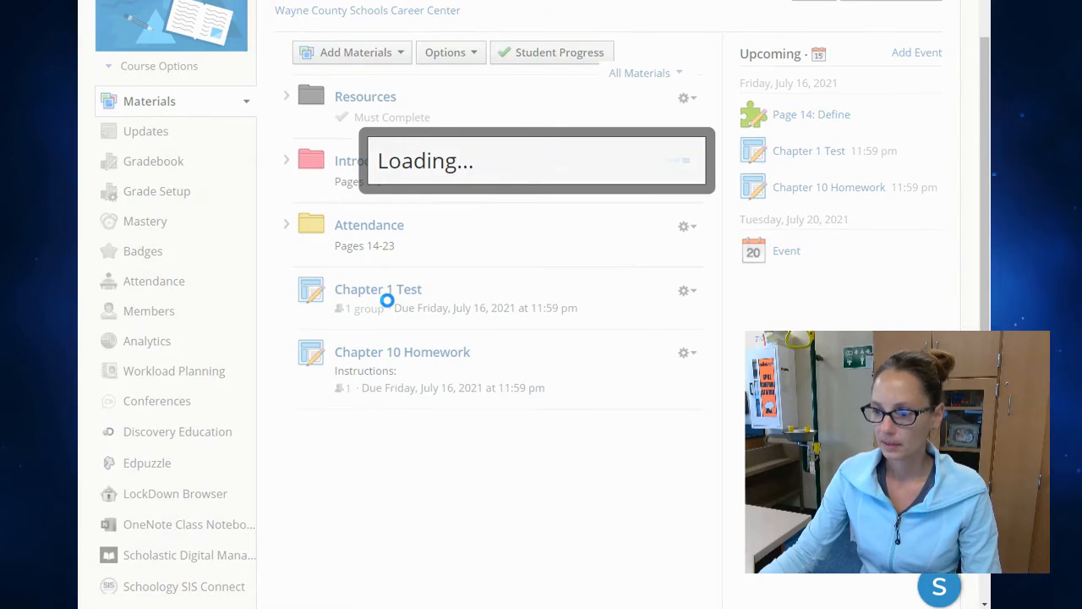
pyautogui.scroll(-1, 511, 196)
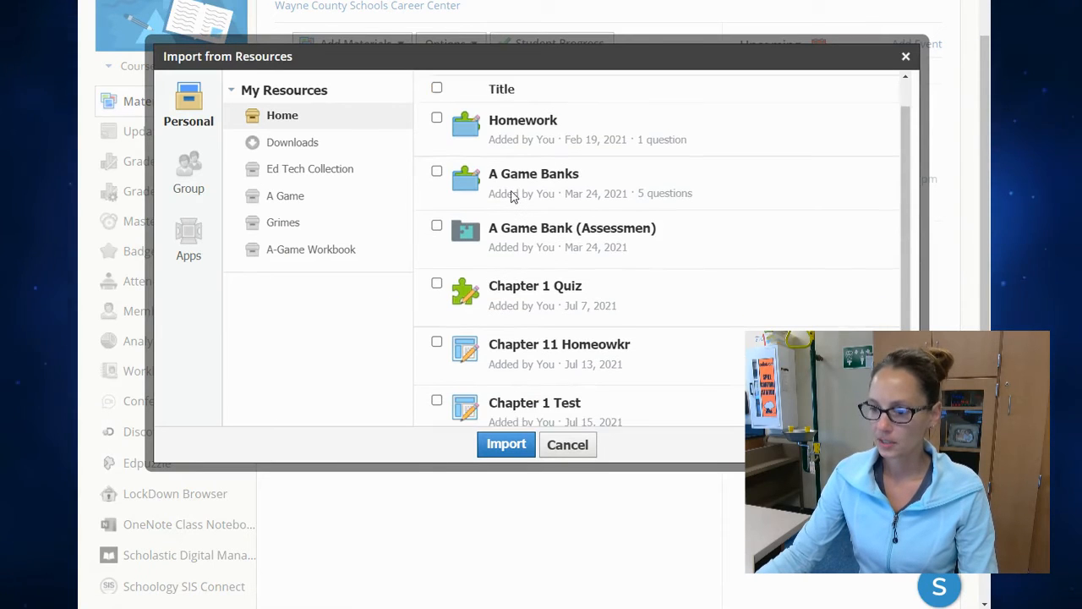
pyautogui.click(436, 383)
pyautogui.click(507, 446)
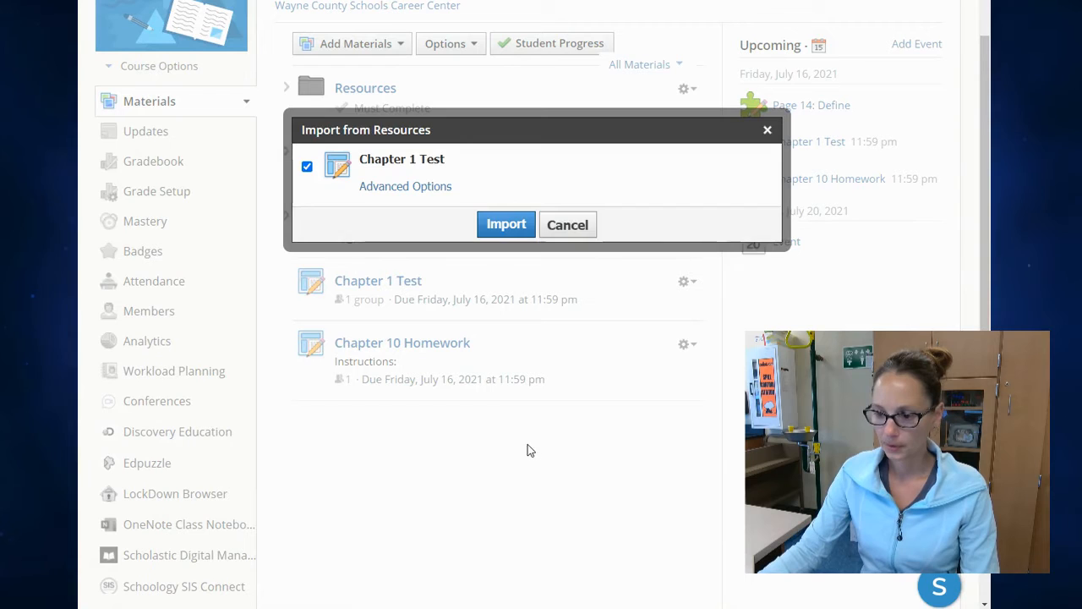
pyautogui.click(515, 226)
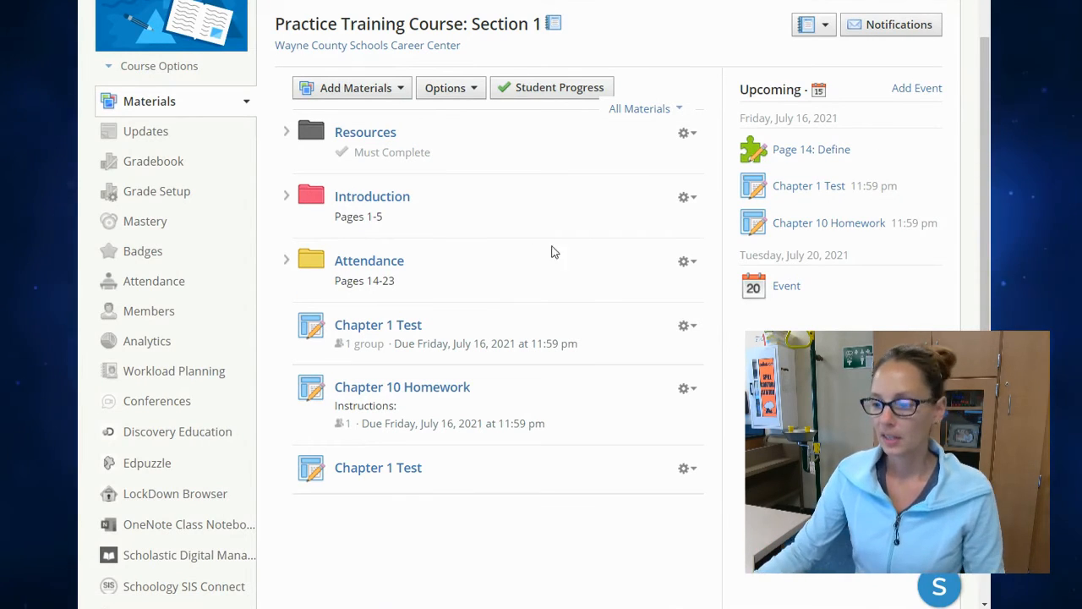
# Rename the imported copy of Chapter 1 Test to "*Chapter 1 Test" and save the changes
pyautogui.click(700, 471)
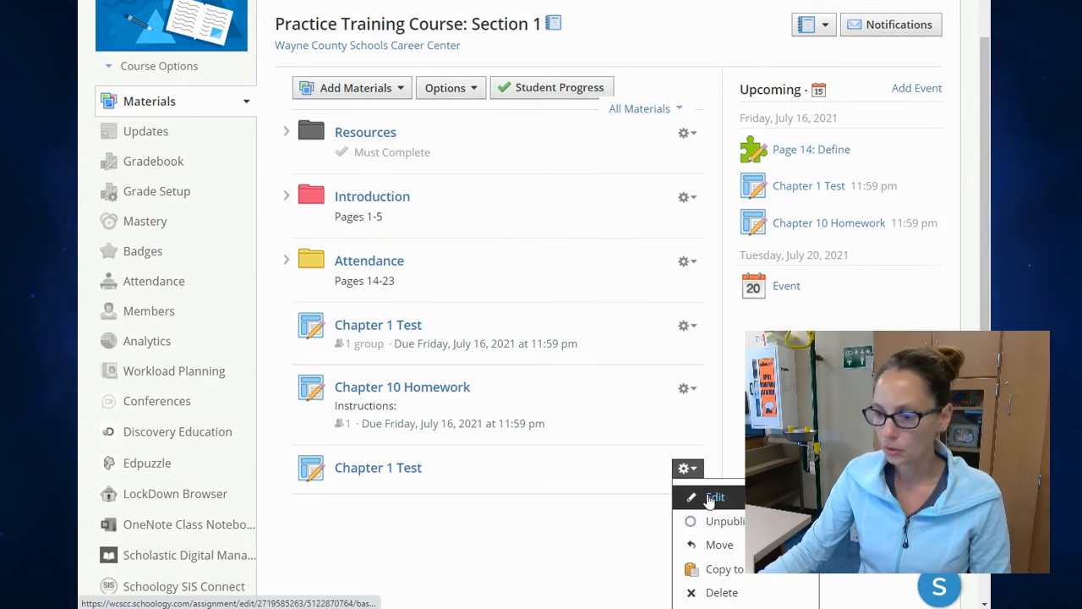
pyautogui.click(711, 499)
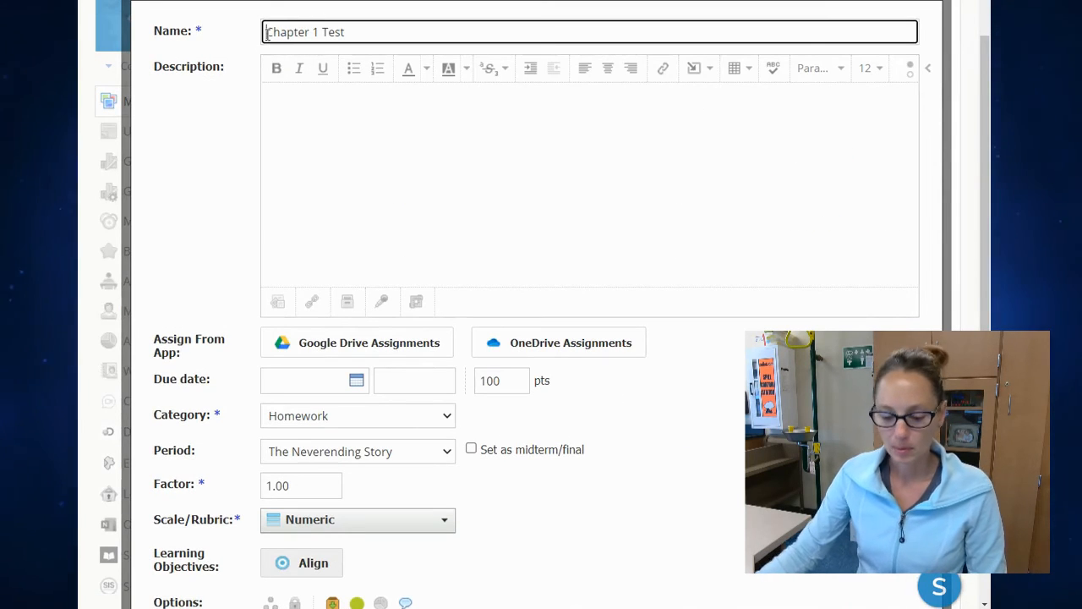
pyautogui.write('*')
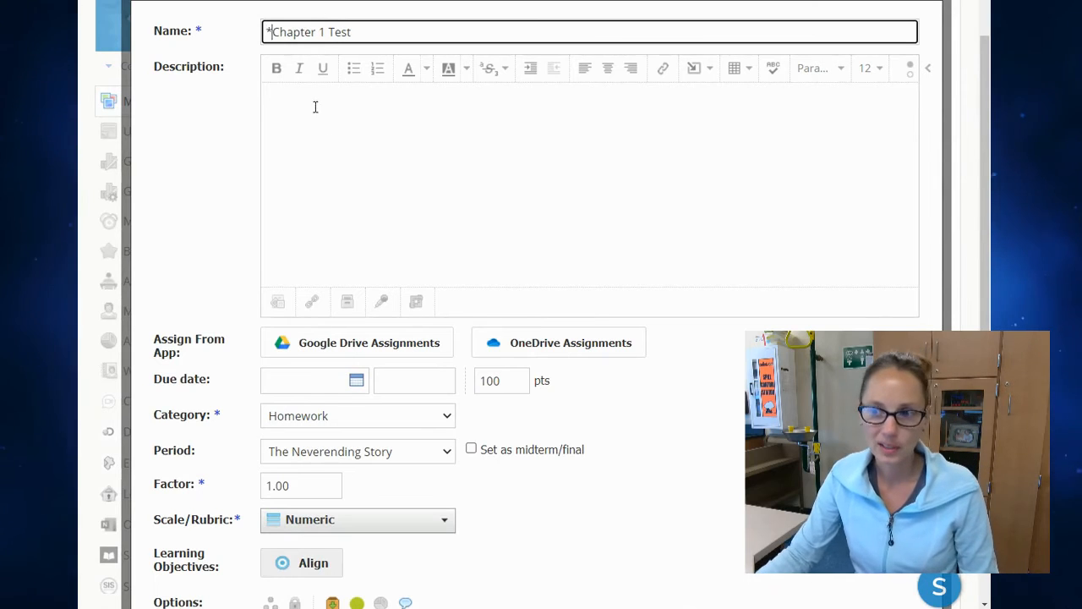
pyautogui.scroll(-4, 483, 428)
pyautogui.click(525, 372)
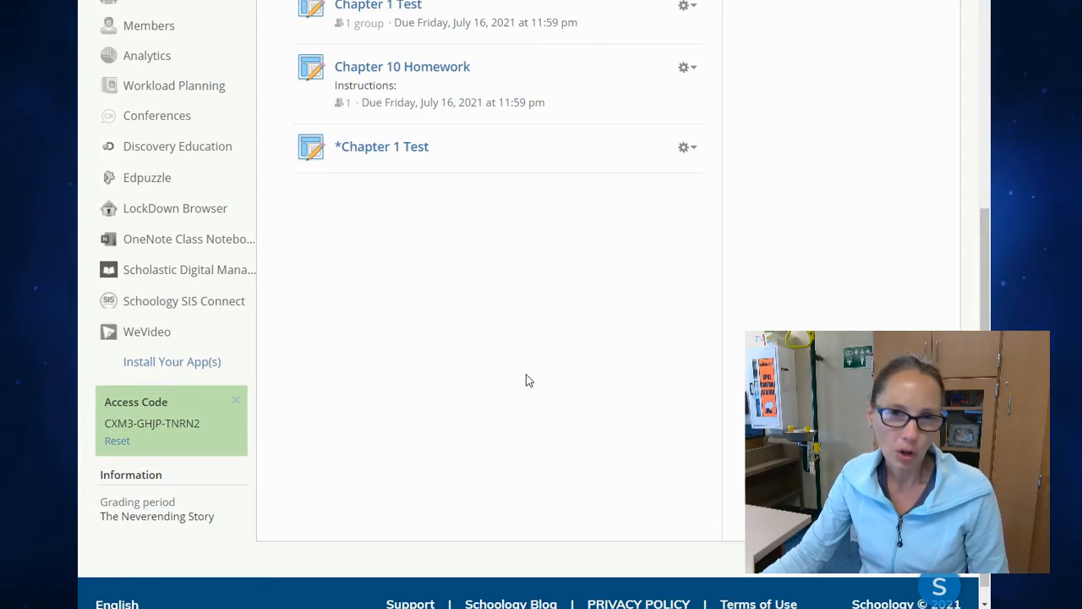
# Reopen the *Chapter 1 Test assignment for editing and enter "Instructions" as its description
pyautogui.scroll(2, 519, 392)
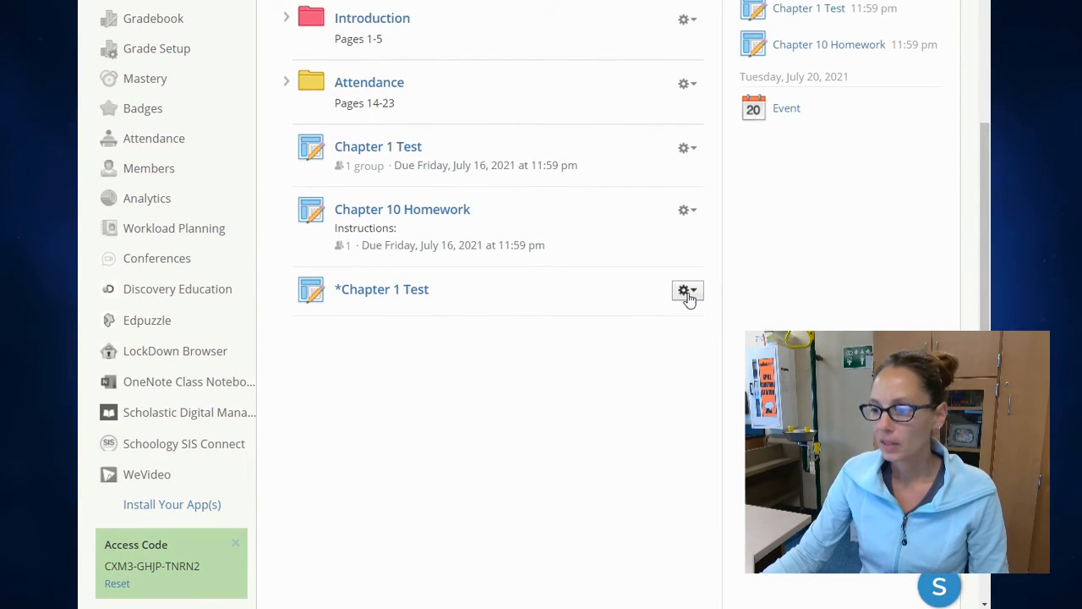
pyautogui.click(687, 291)
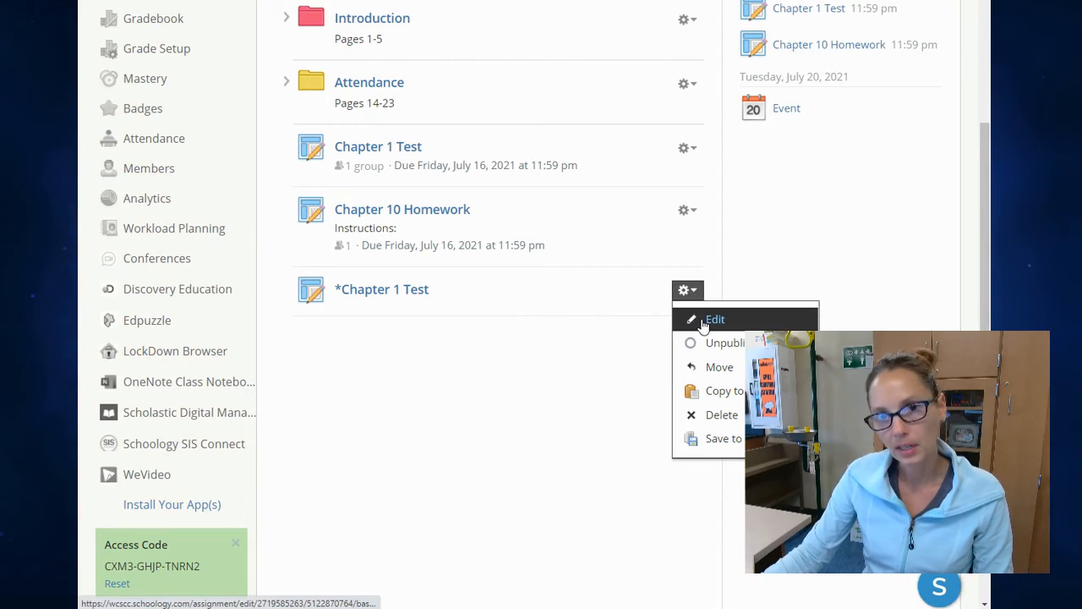
pyautogui.click(702, 324)
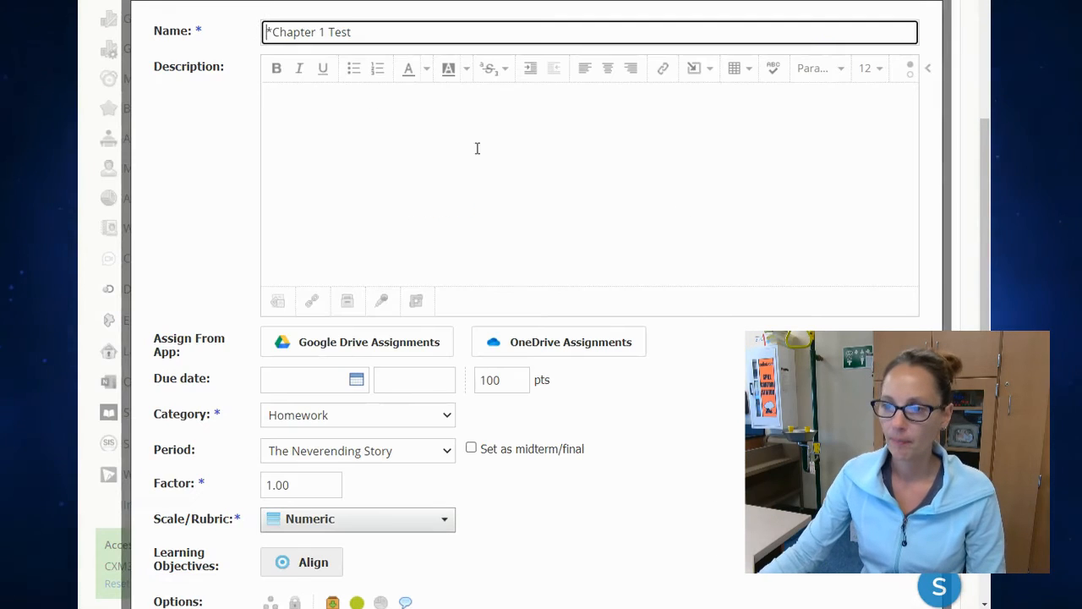
pyautogui.click(351, 144)
pyautogui.write('Instructions')
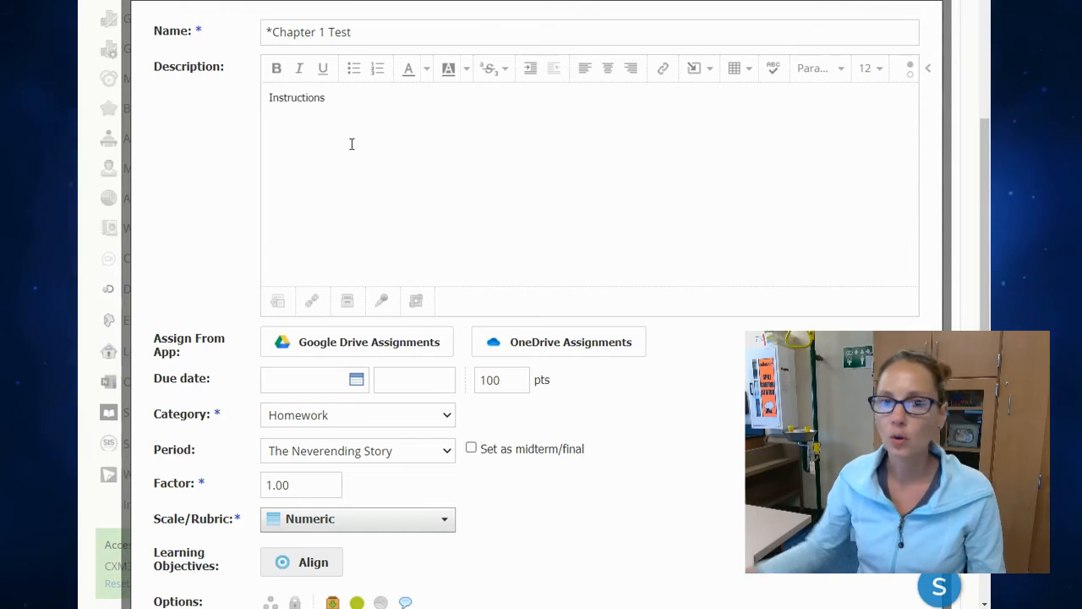
# Set the due date of the *Chapter 1 Test assignment to 7/22/21
pyautogui.scroll(-3, 423, 187)
pyautogui.click(360, 185)
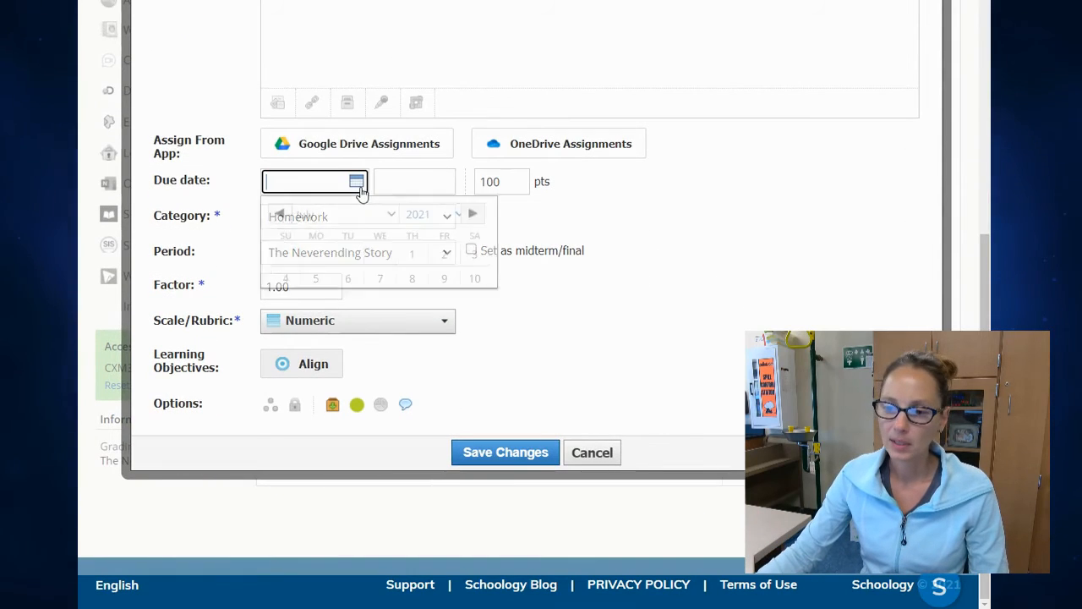
pyautogui.click(419, 333)
pyautogui.scroll(3, 427, 279)
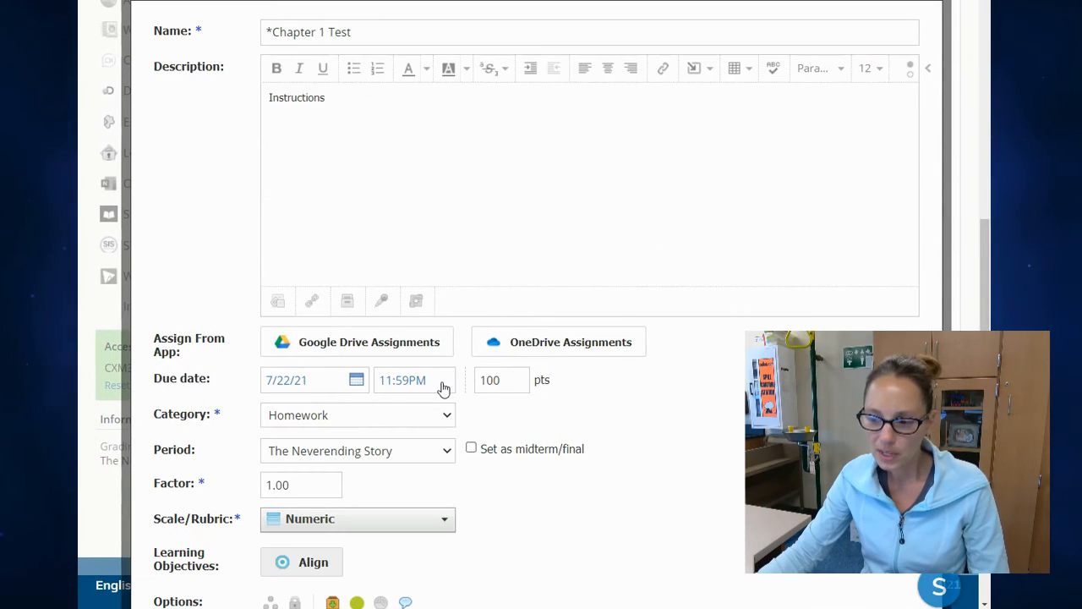
# Assign the *Chapter 1 Test assignment individually to the IEP grading group and save the changes
pyautogui.scroll(-1, 444, 388)
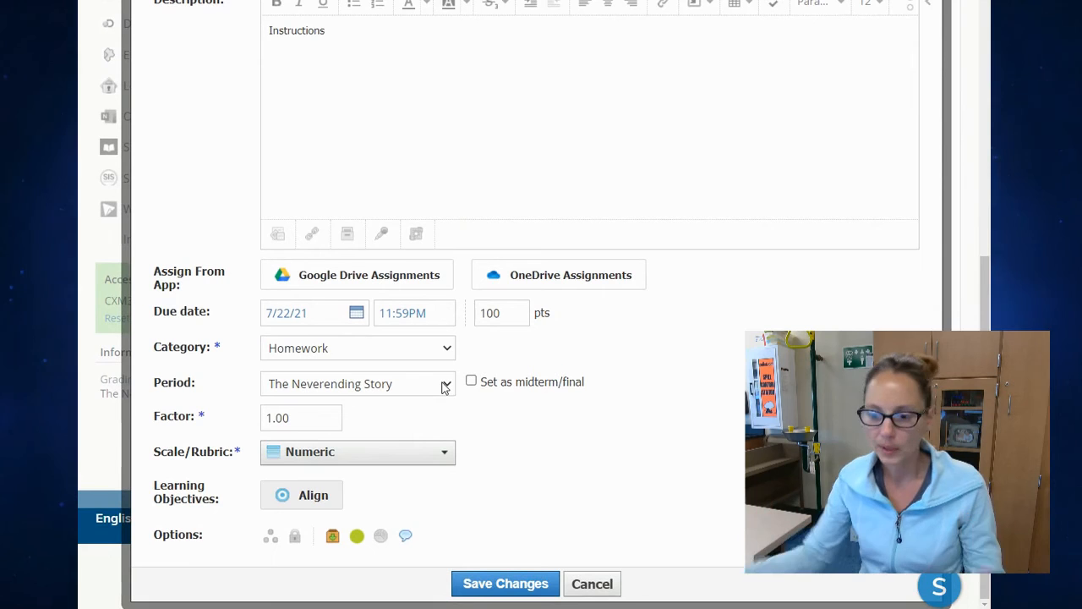
pyautogui.click(271, 535)
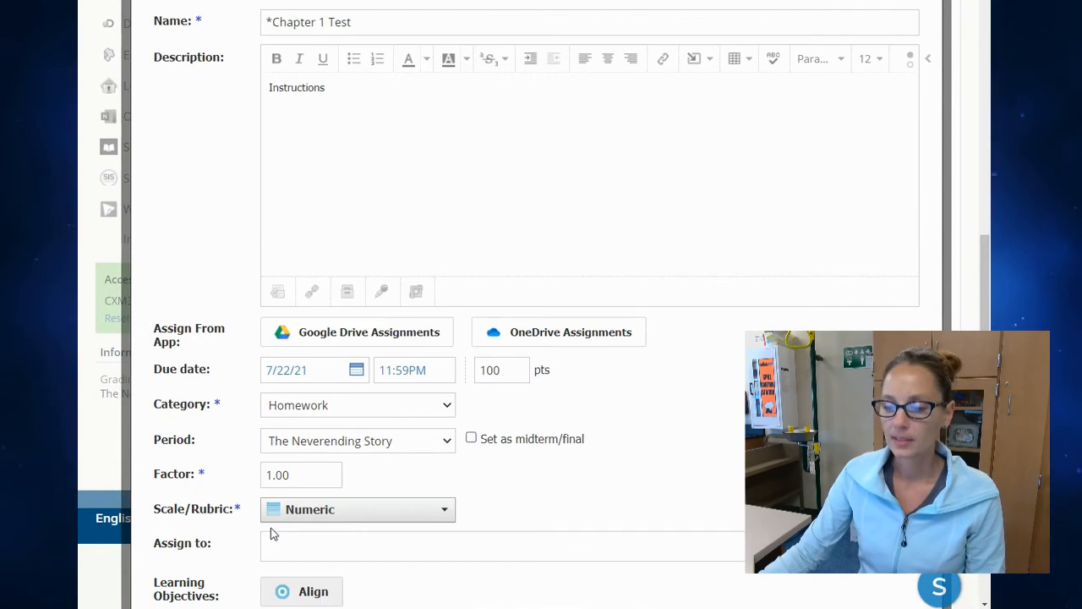
pyautogui.scroll(-1, 419, 429)
pyautogui.scroll(-1, 418, 429)
pyautogui.click(407, 451)
pyautogui.write('Iep')
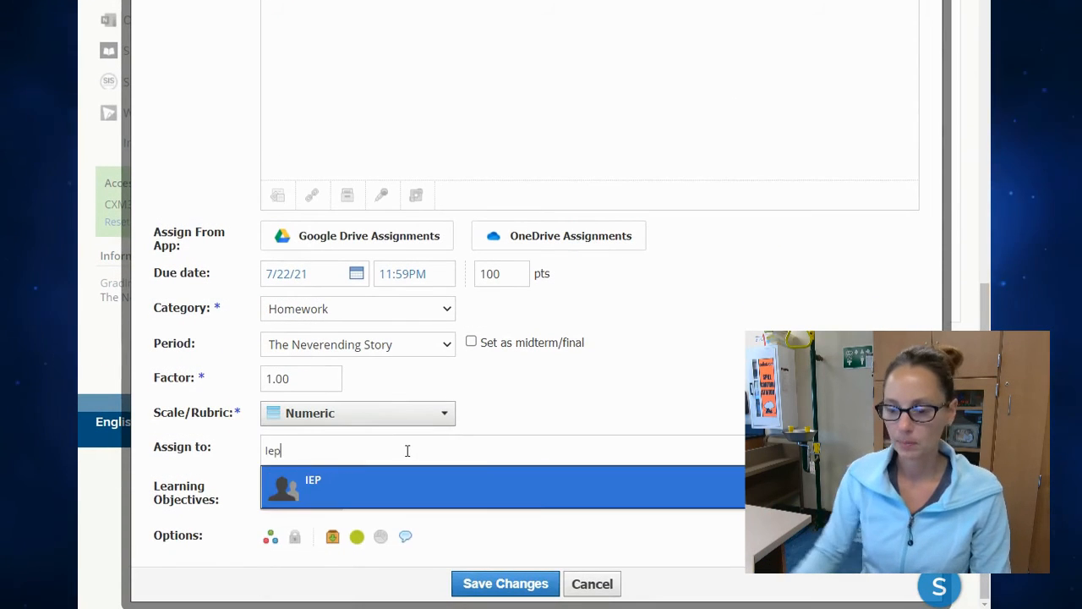
pyautogui.click(505, 488)
pyautogui.scroll(-3, 546, 461)
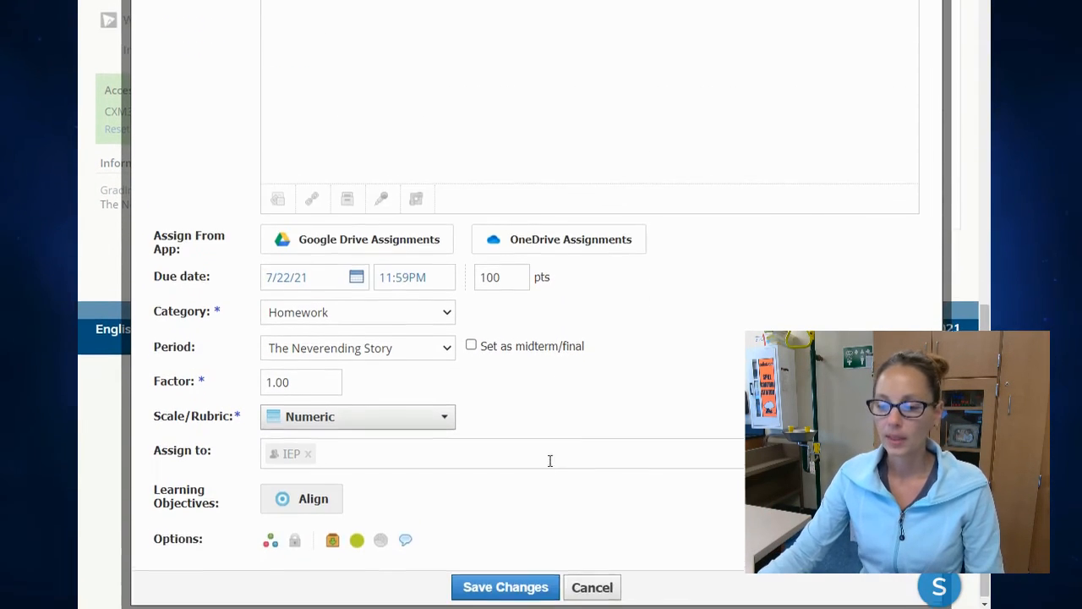
pyautogui.click(505, 584)
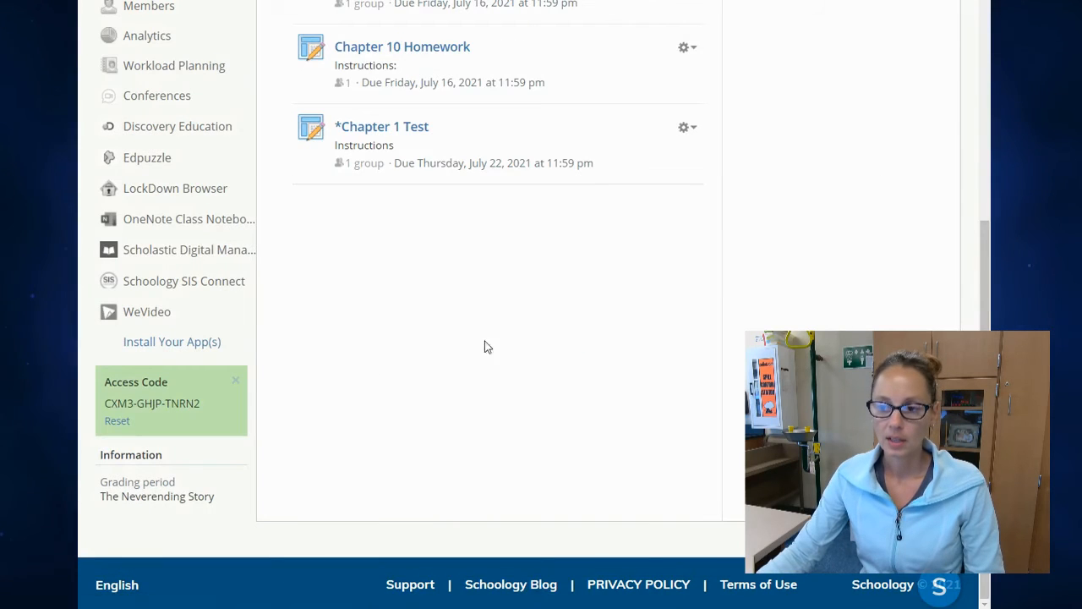
# Edit the original Chapter 1 Test assignment and remove the Red Team group from its assignees
pyautogui.scroll(2, 427, 314)
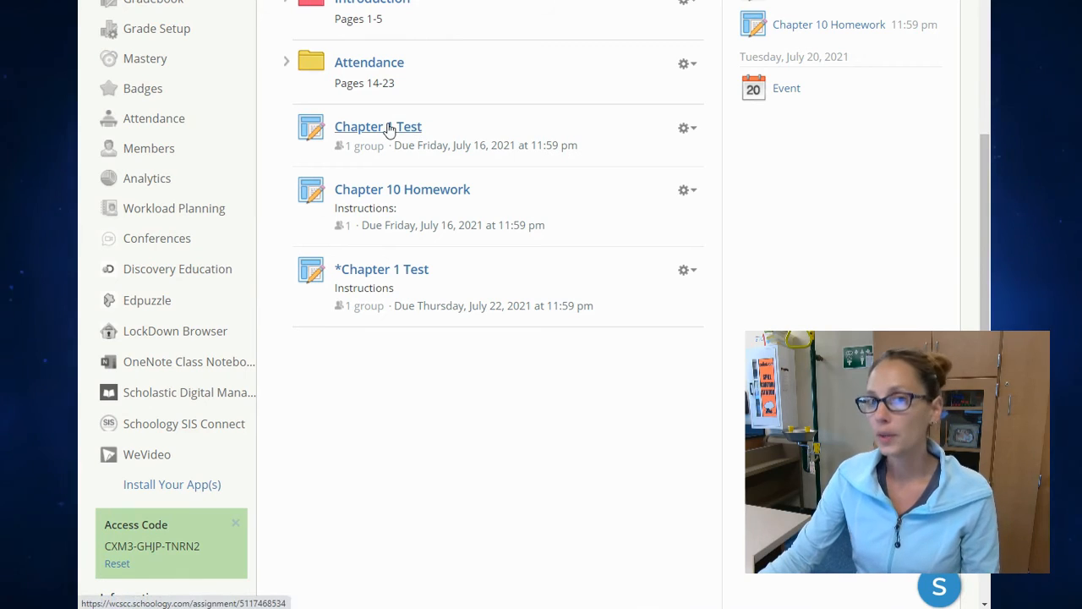
pyautogui.click(686, 129)
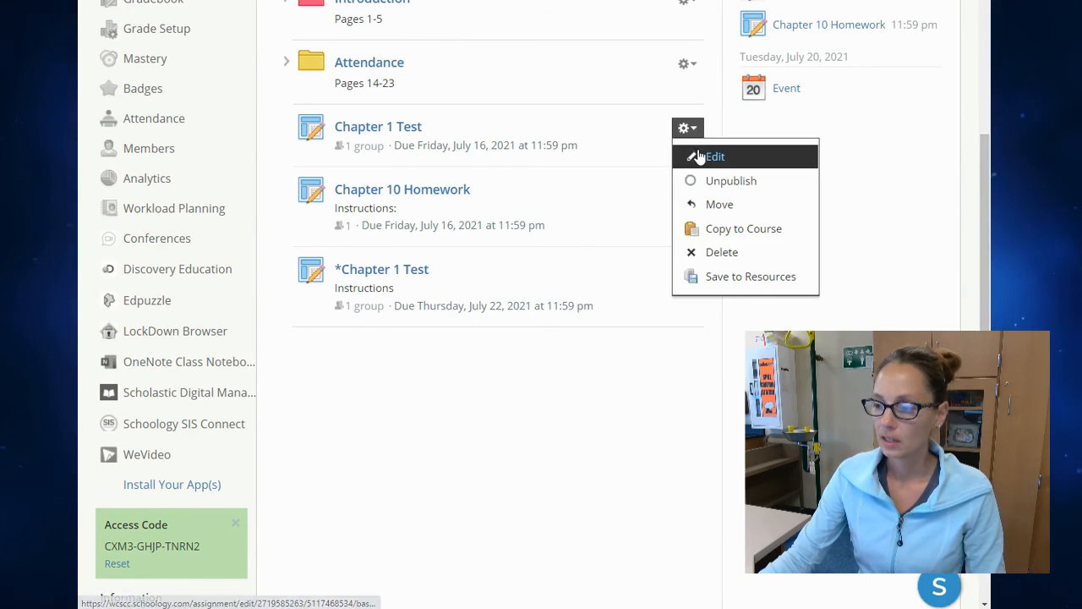
pyautogui.click(713, 156)
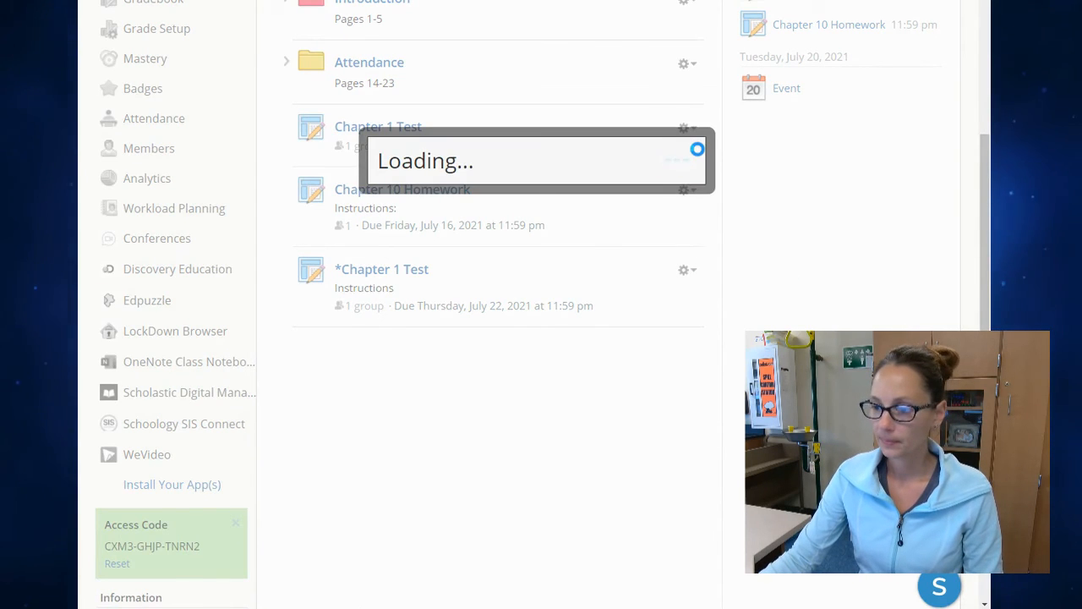
pyautogui.scroll(-4, 357, 391)
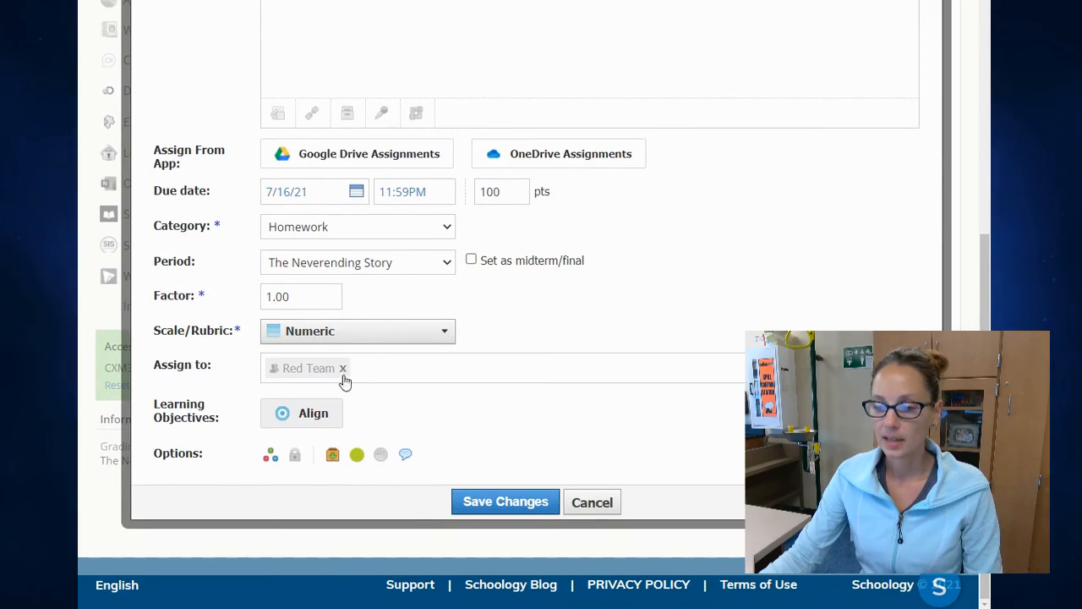
pyautogui.click(343, 370)
# Assign the original Chapter 1 Test to the Everyone Else grading group and save the changes
pyautogui.scroll(2, 340, 380)
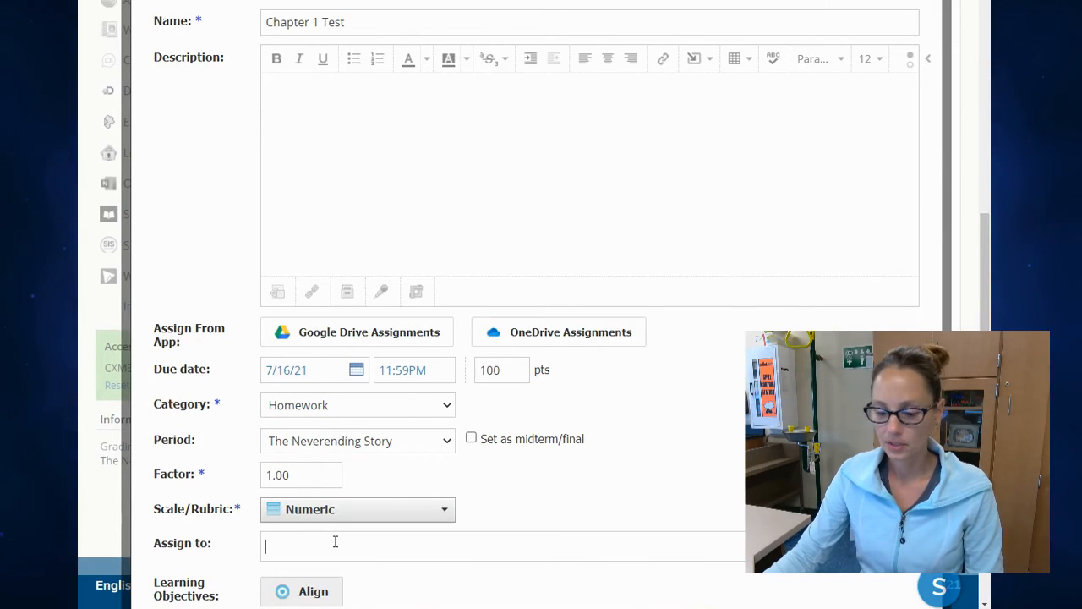
pyautogui.write('every')
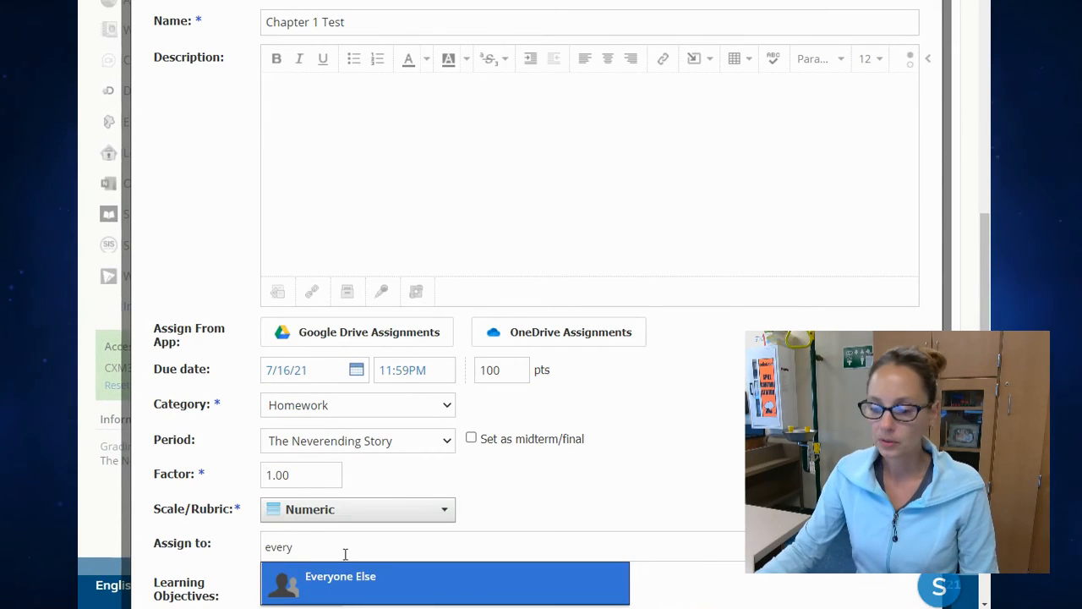
pyautogui.click(357, 582)
pyautogui.scroll(-1, 602, 387)
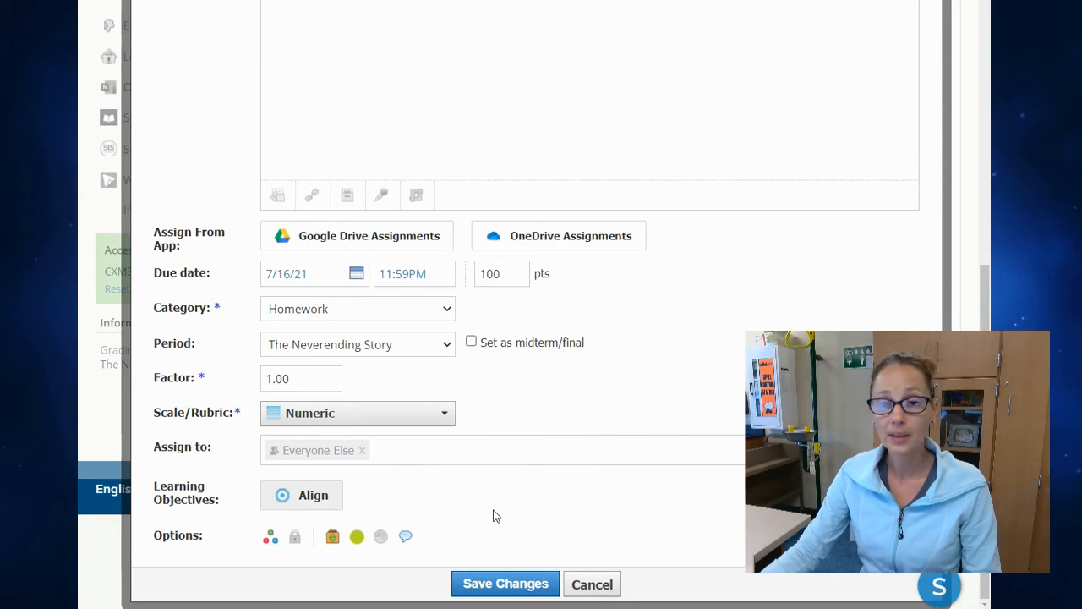
pyautogui.click(507, 584)
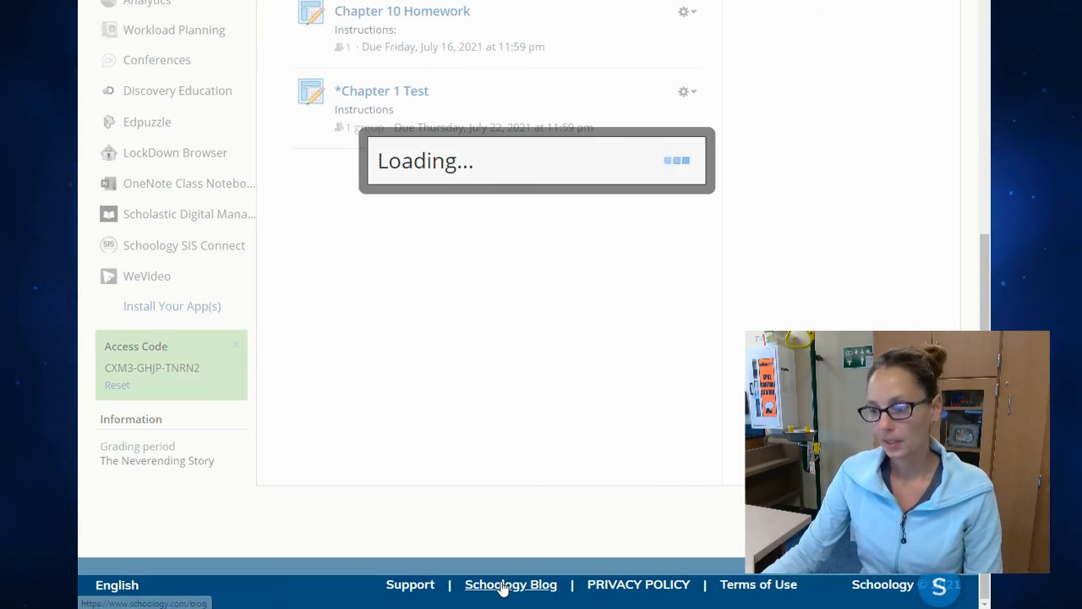
pyautogui.scroll(3, 455, 467)
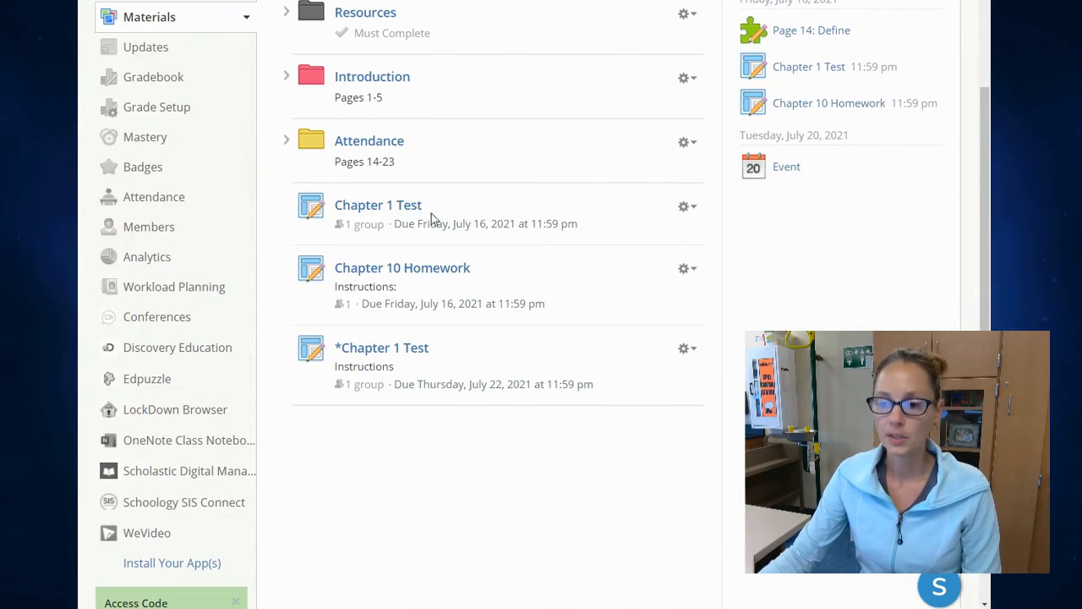